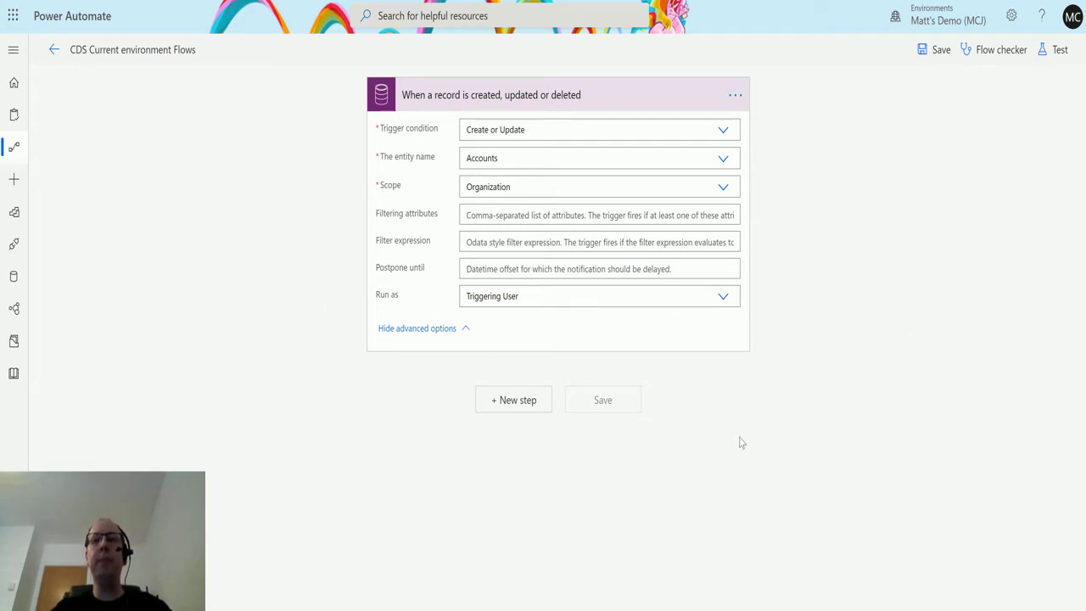
Step: Add a Common Data Service (current environment) 'Create a new record' action below the trigger
left_click(518, 402)
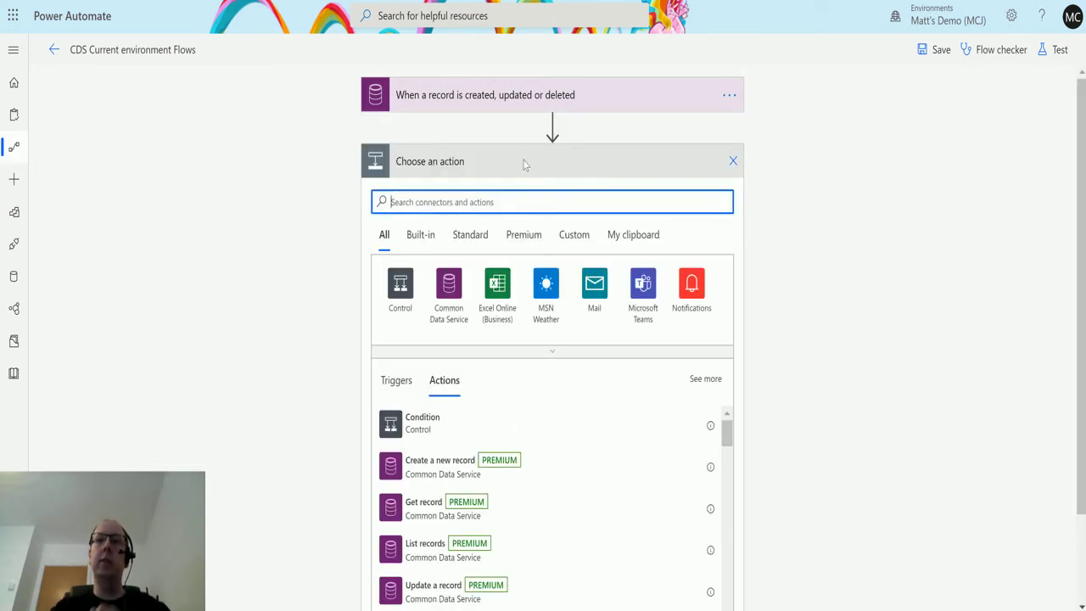
type("commonda")
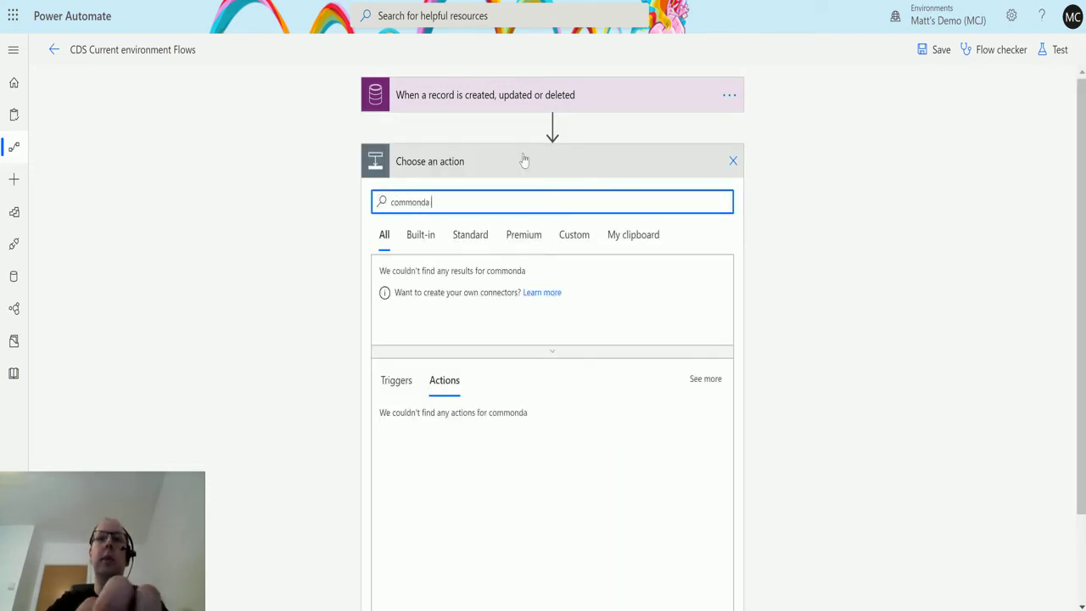
key("BackSpace")
key("BackSpace")
type("data seri")
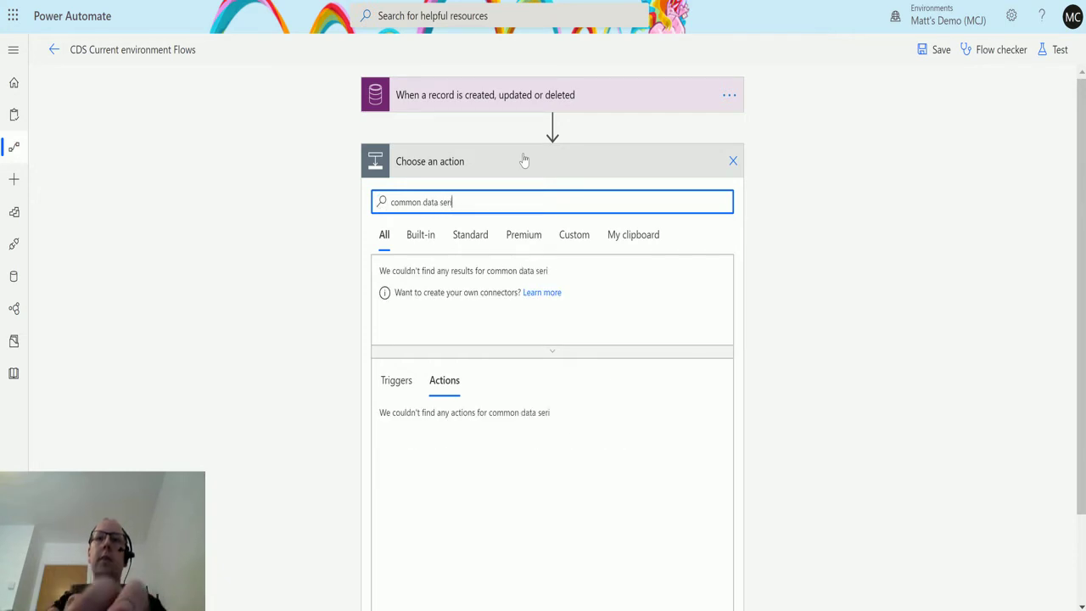
type("ce")
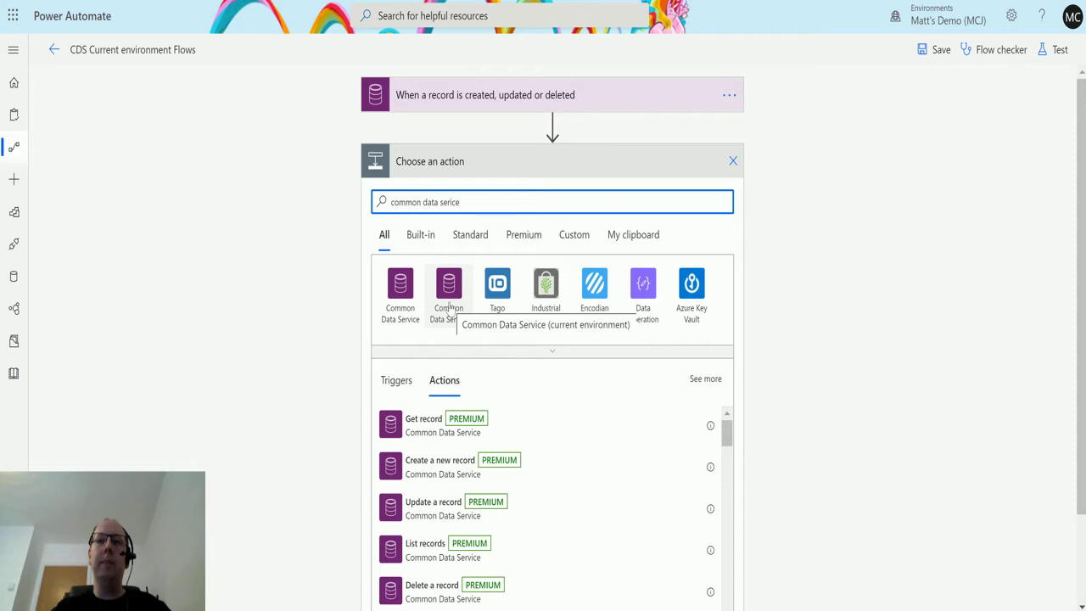
left_click(449, 289)
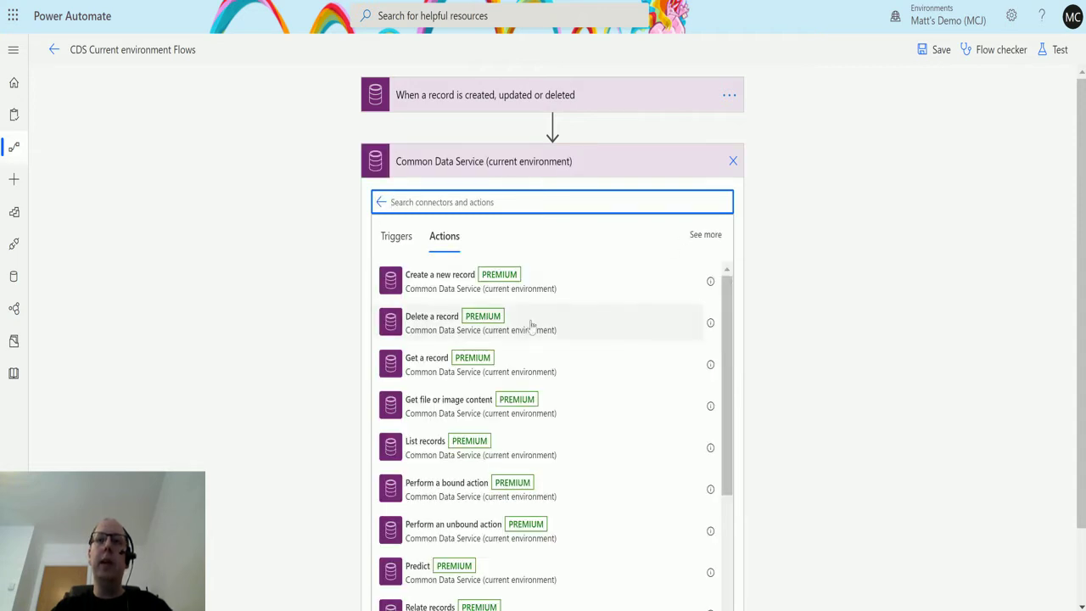
scroll(543, 335, "down", 3)
scroll(560, 348, "up", 3)
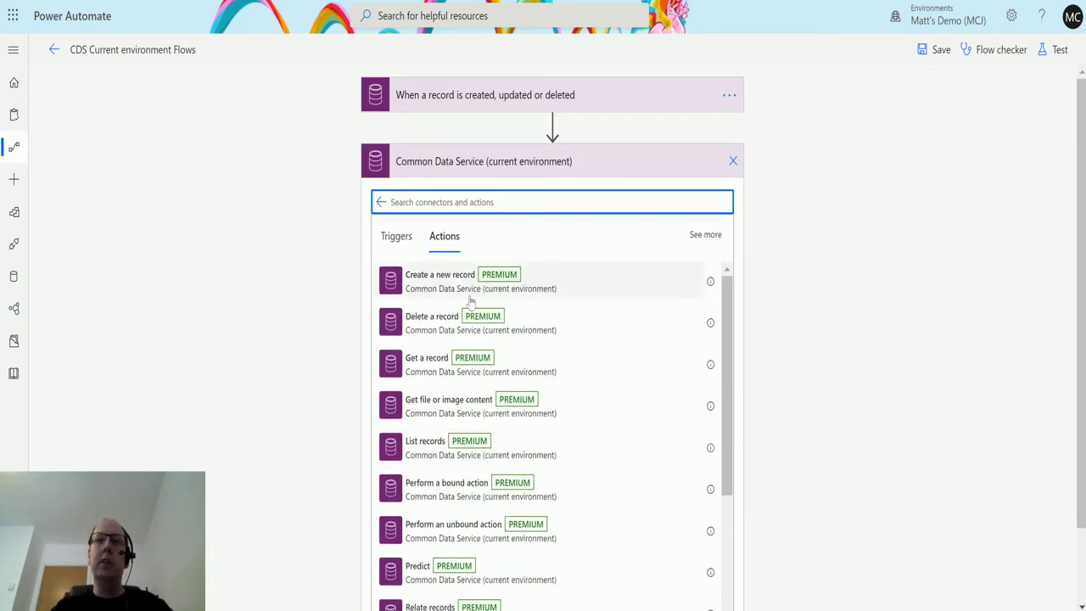
left_click(475, 291)
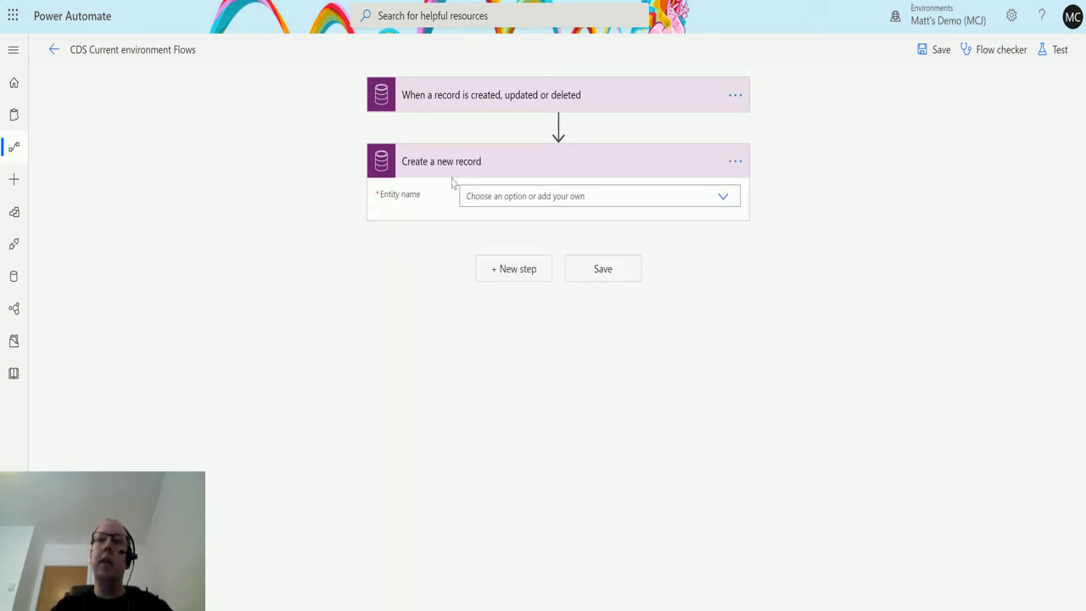
Step: Set the Create a new record action's entity name to Accounts
left_click(727, 201)
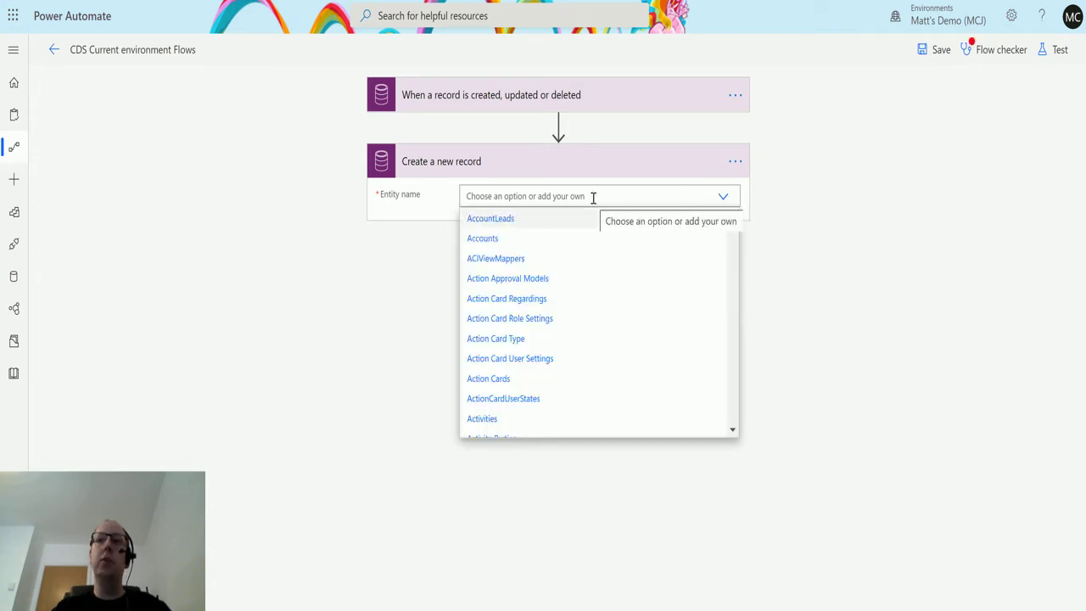
left_click(524, 245)
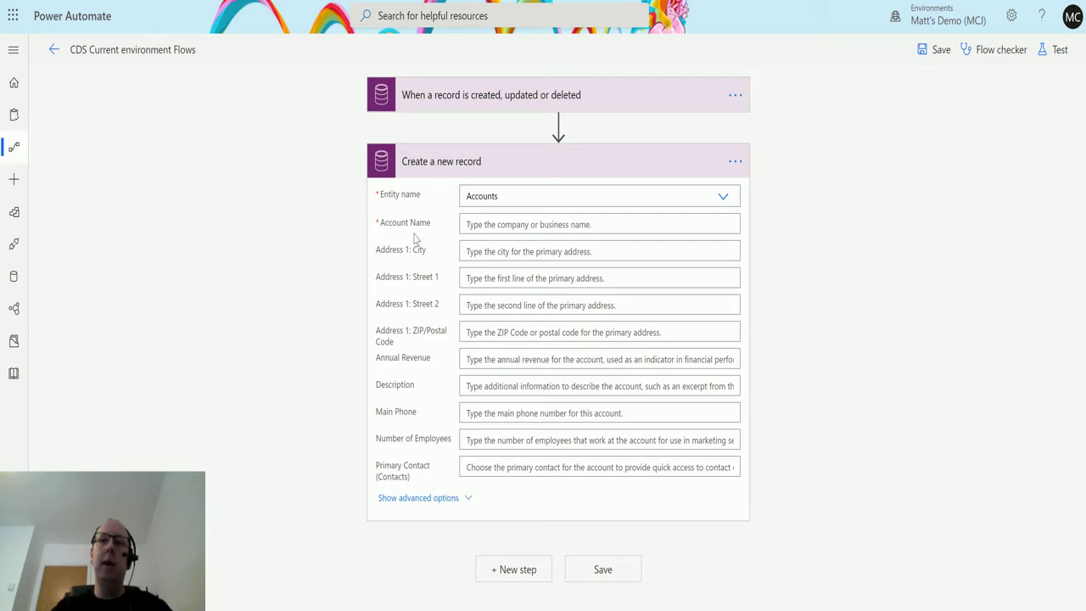
Step: Show the advanced options and browse the full list of account fields
left_click(435, 501)
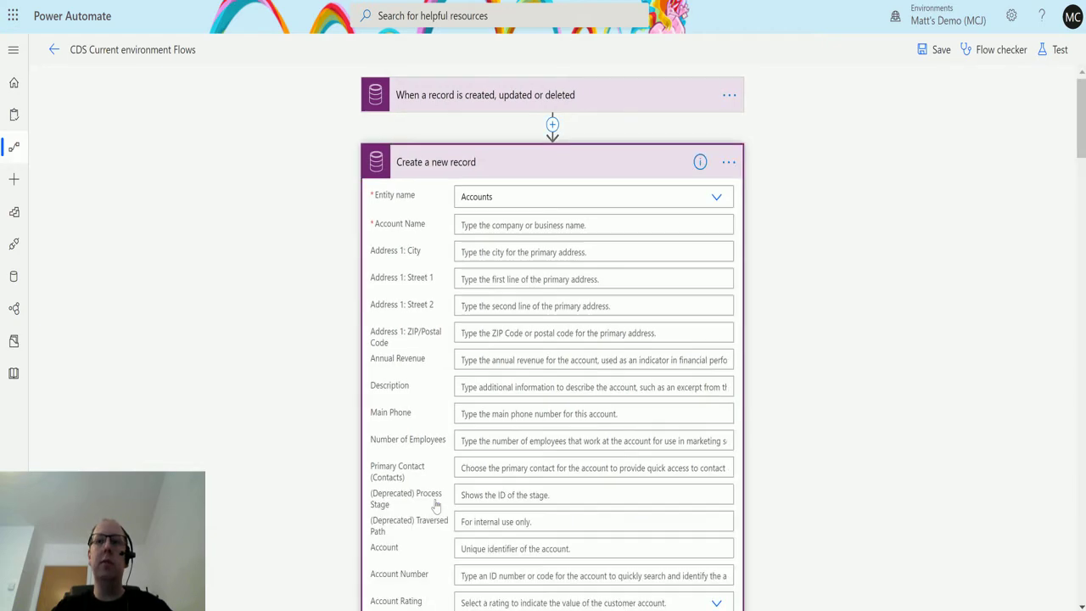
scroll(492, 339, "down", 3)
scroll(501, 365, "down", 8)
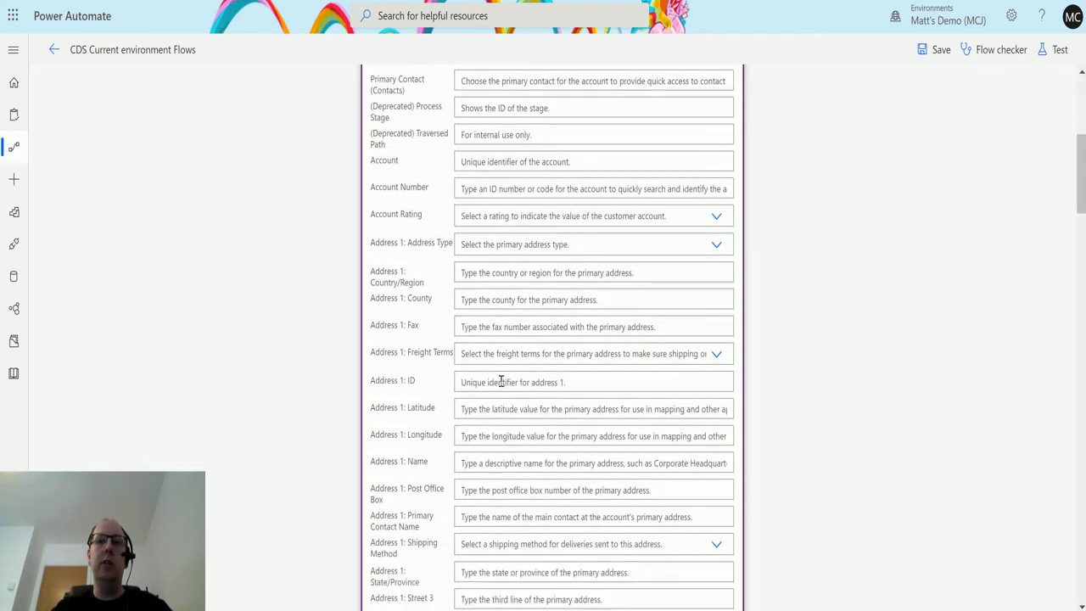
scroll(514, 420, "up", 3)
scroll(515, 424, "down", 15)
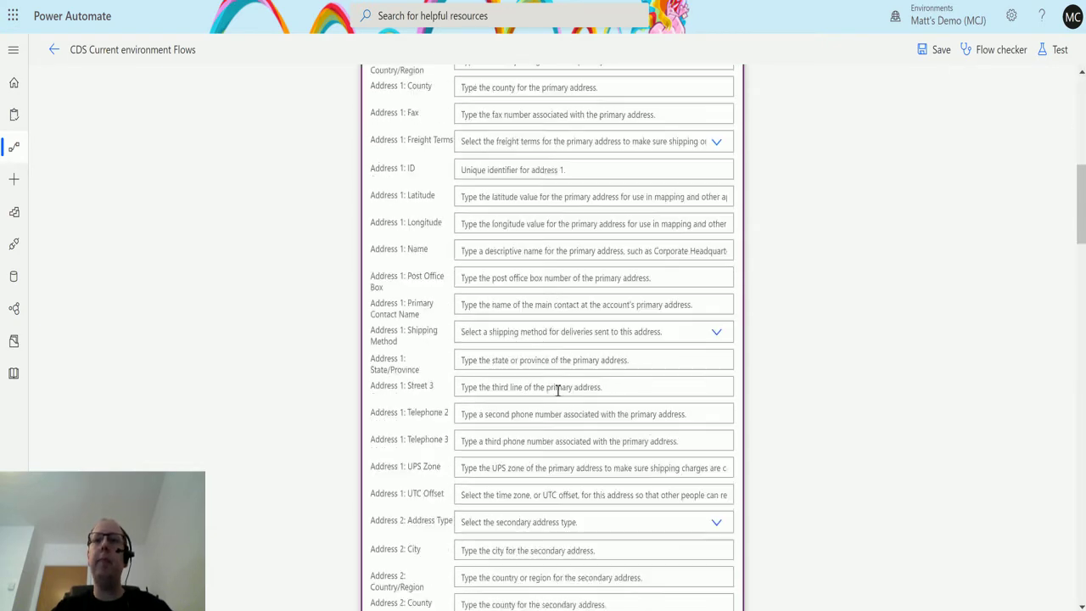
scroll(594, 312, "up", 4)
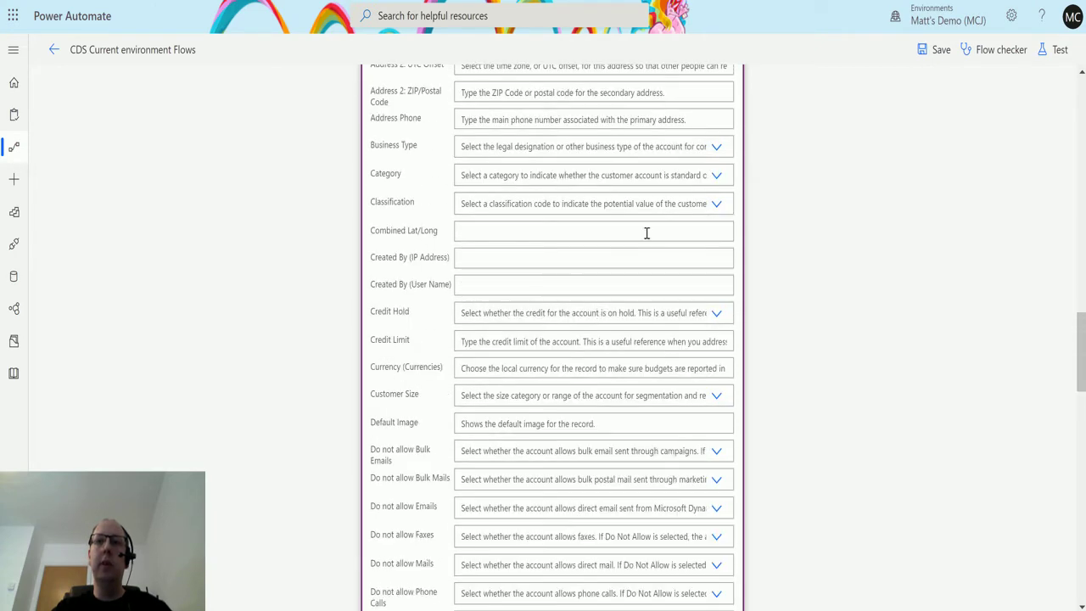
scroll(614, 251, "down", 2)
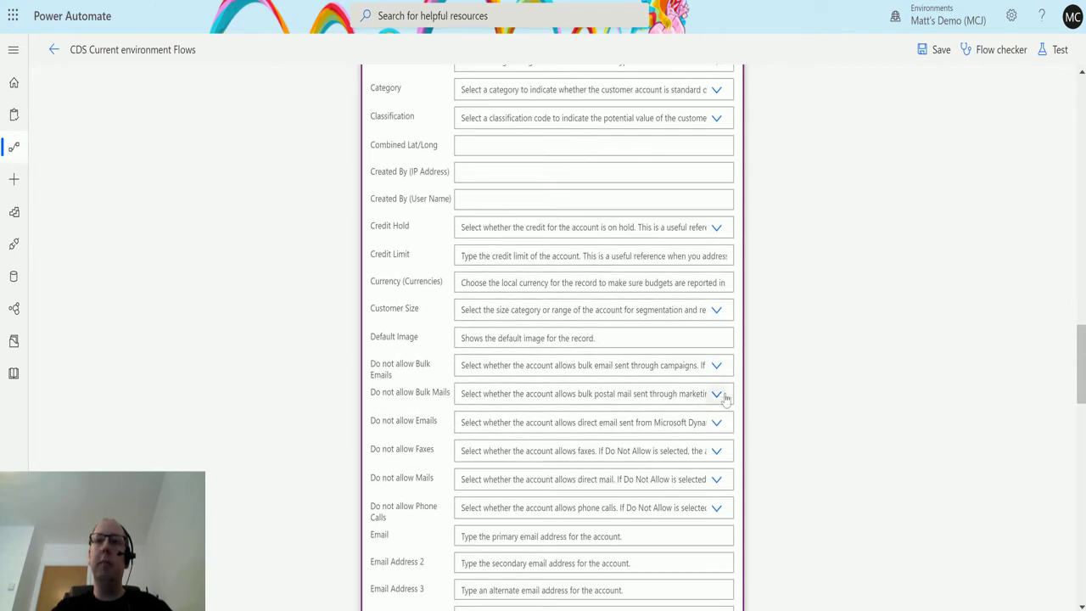
scroll(691, 383, "up", 5)
scroll(694, 384, "down", 4)
scroll(707, 427, "down", 1)
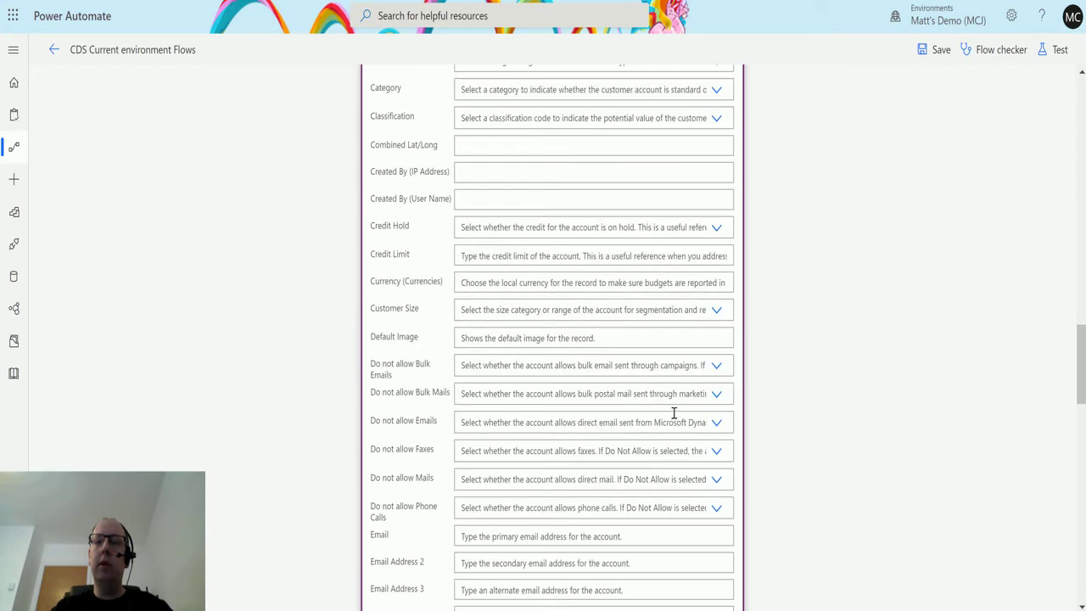
left_click(717, 395)
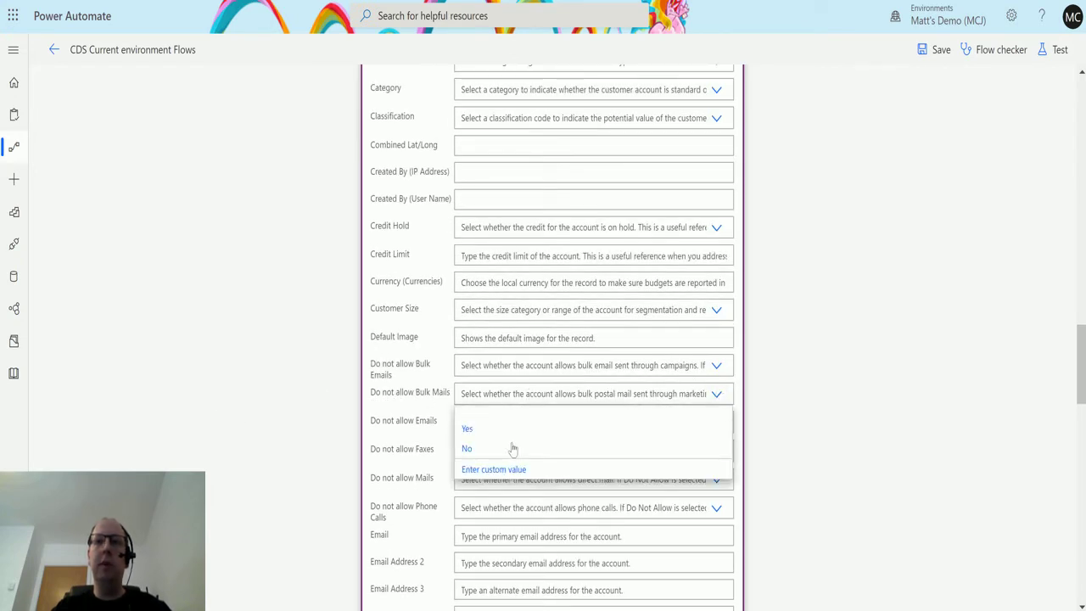
scroll(710, 322, "down", 5)
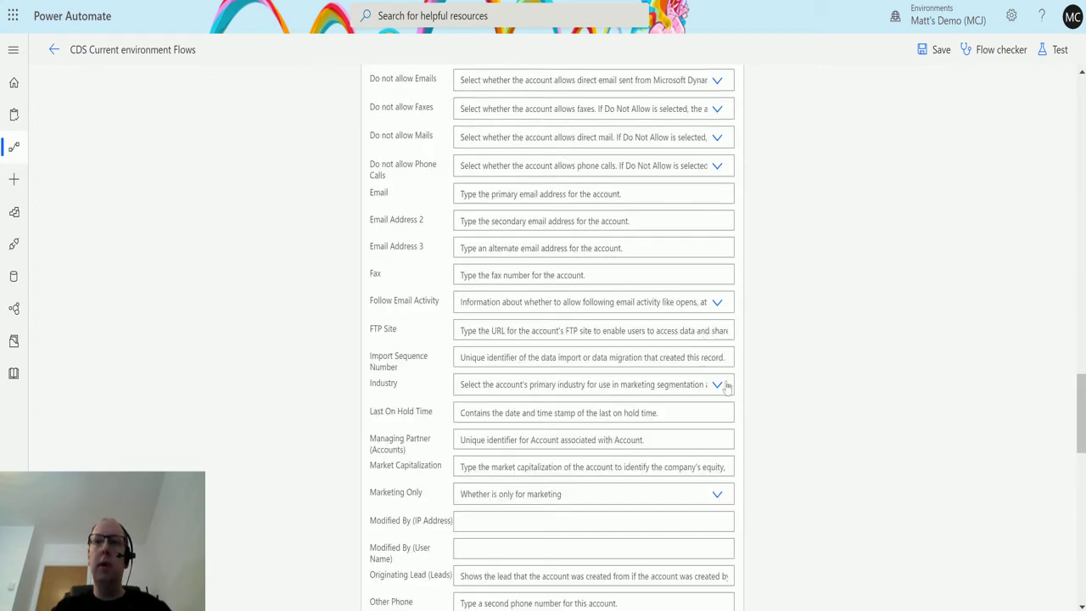
Step: Set the new account's Industry to Financial
left_click(719, 387)
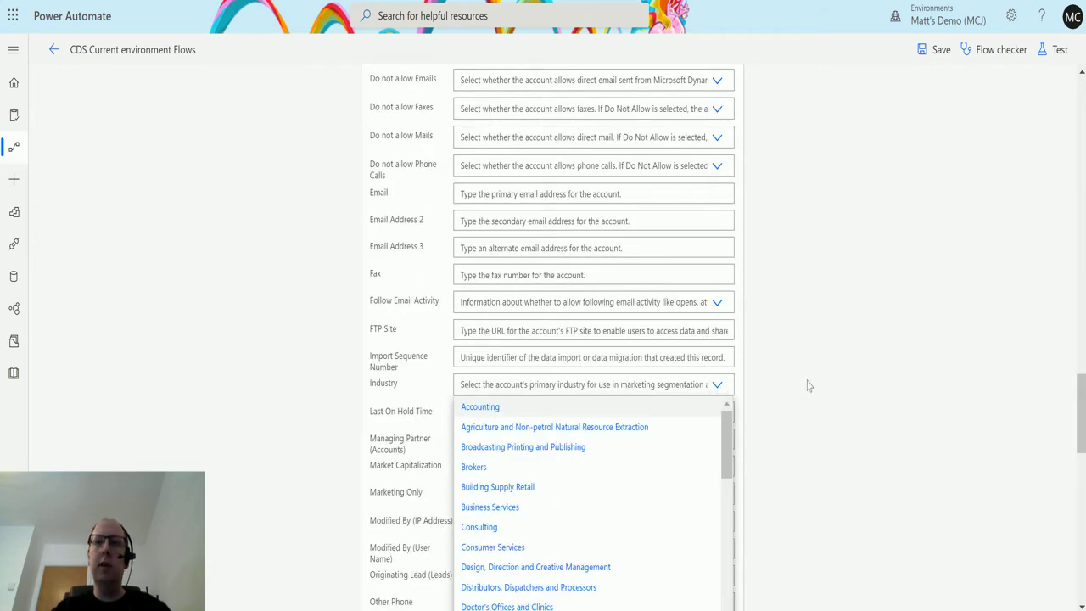
scroll(773, 393, "down", 1)
left_click_drag(725, 356, 726, 426)
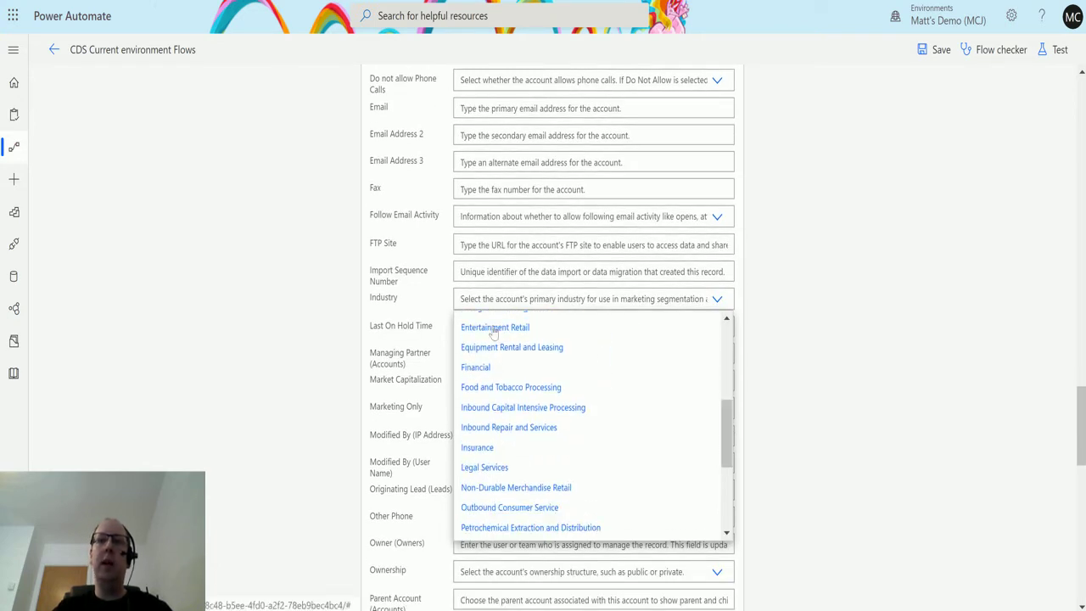
left_click(490, 368)
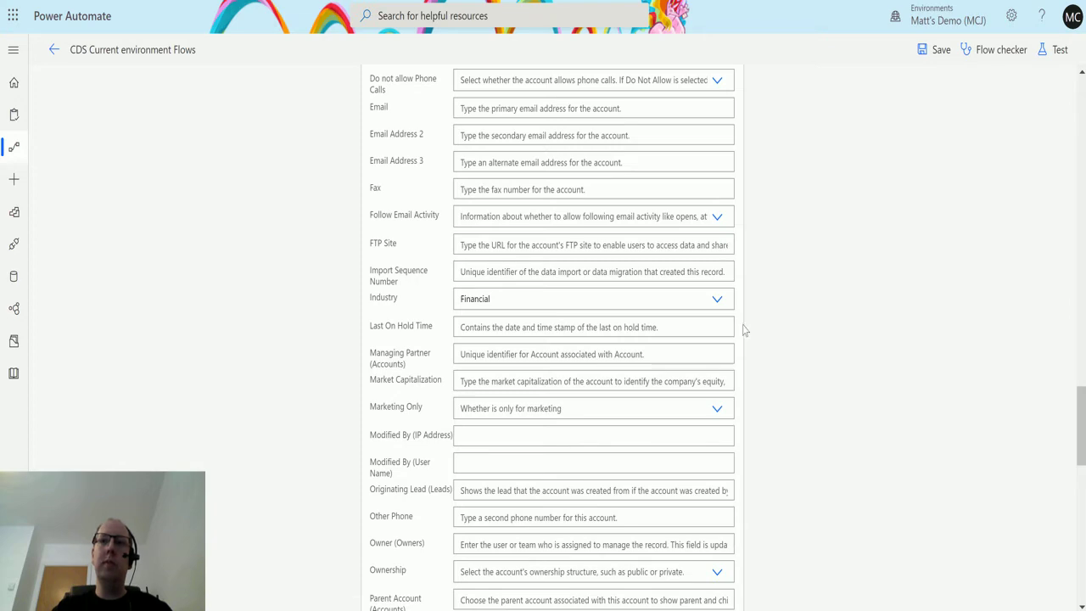
scroll(742, 334, "up", 10)
scroll(732, 336, "up", 10)
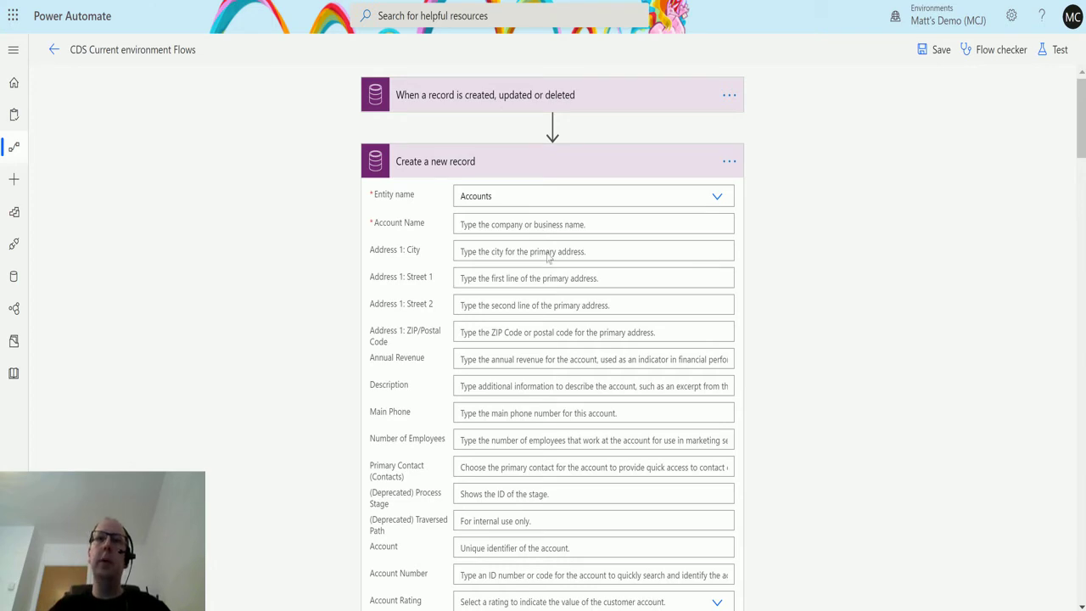
Step: Set Account Name to 'Test' followed by a utcNow() expression
left_click(520, 219)
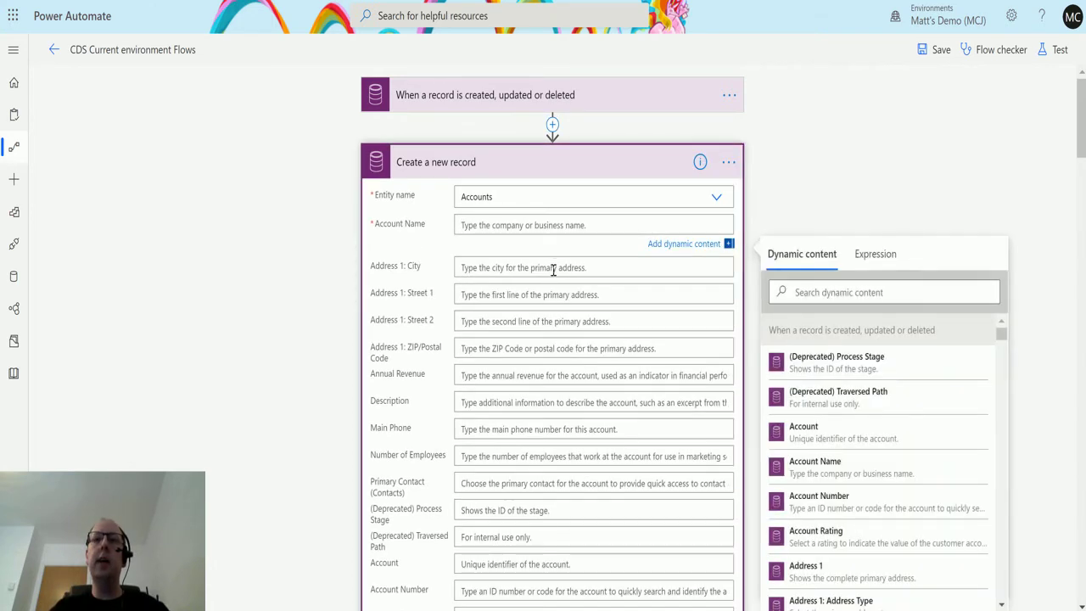
type("Test")
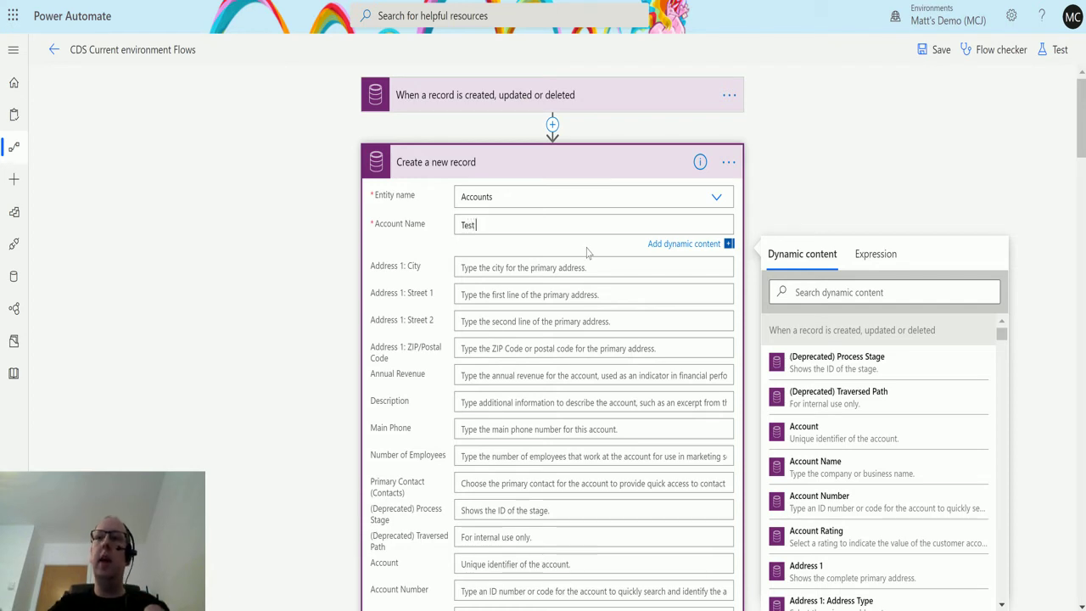
left_click(881, 254)
type("utc")
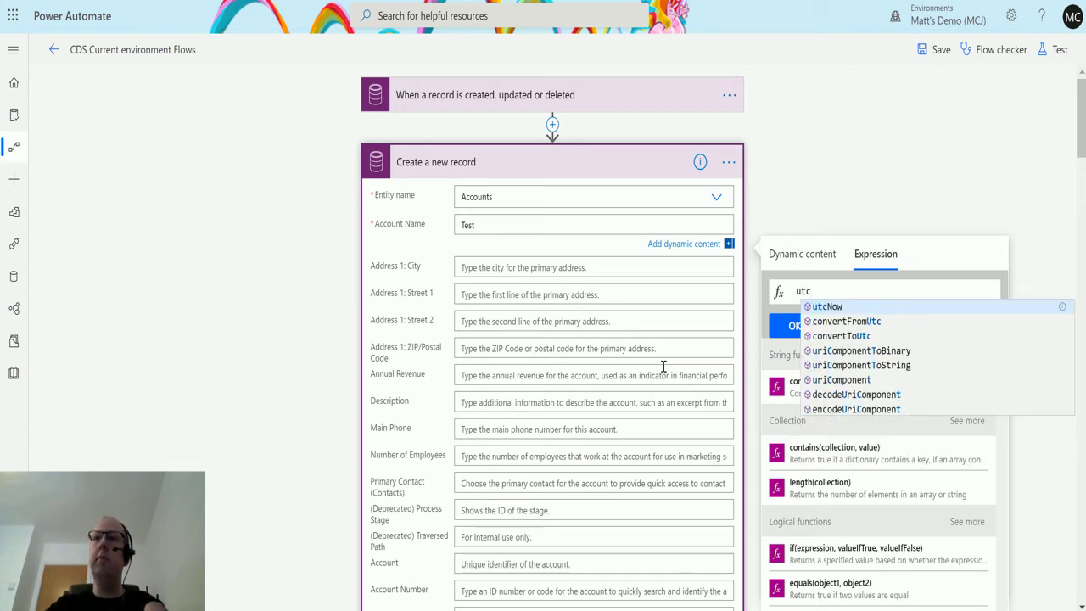
key("Return")
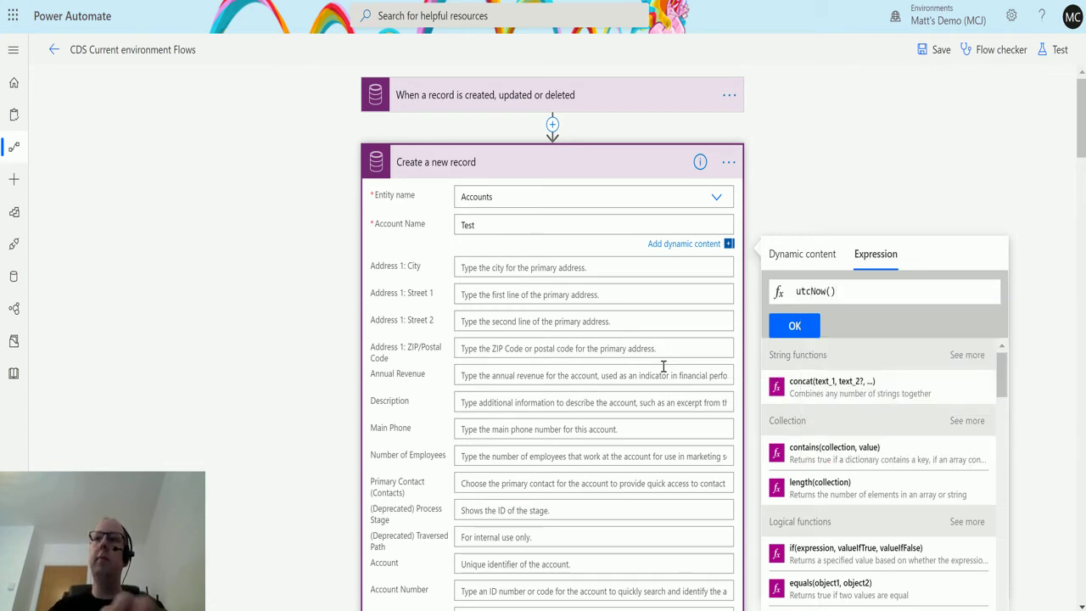
left_click(805, 334)
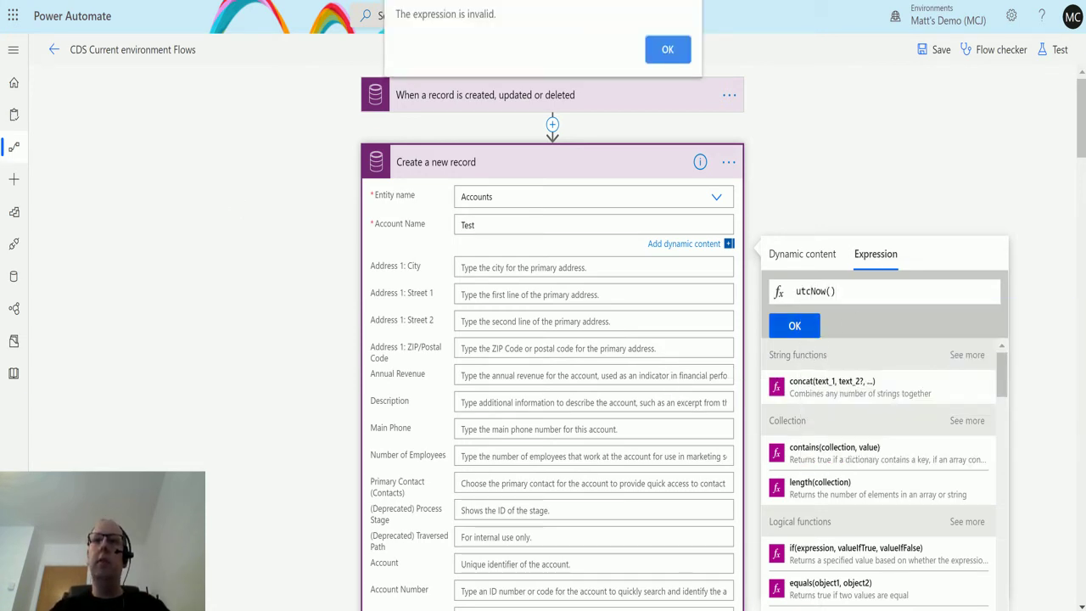
left_click(668, 49)
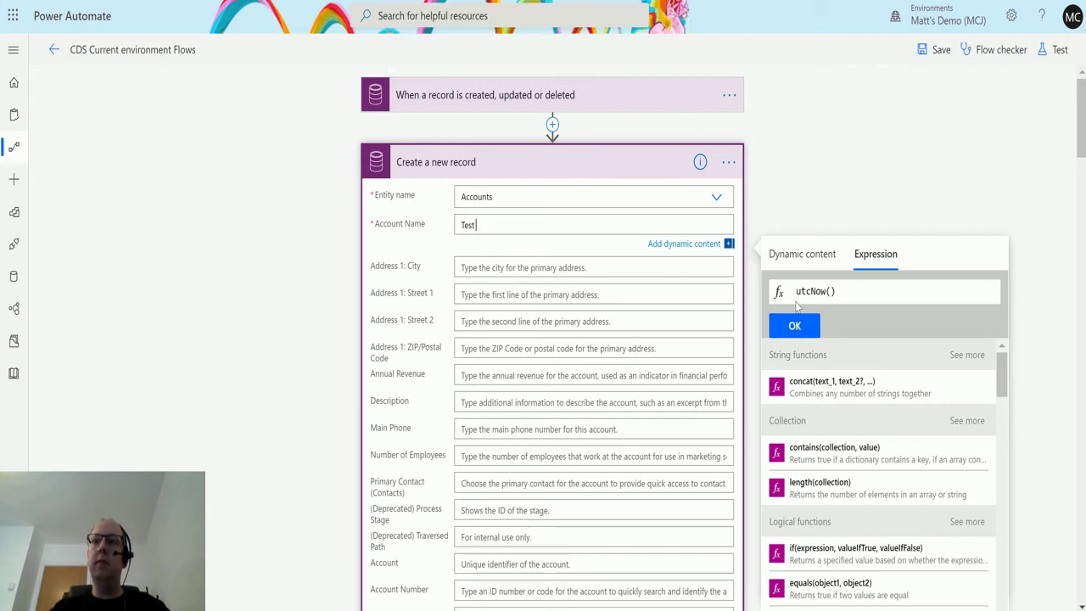
left_click(798, 326)
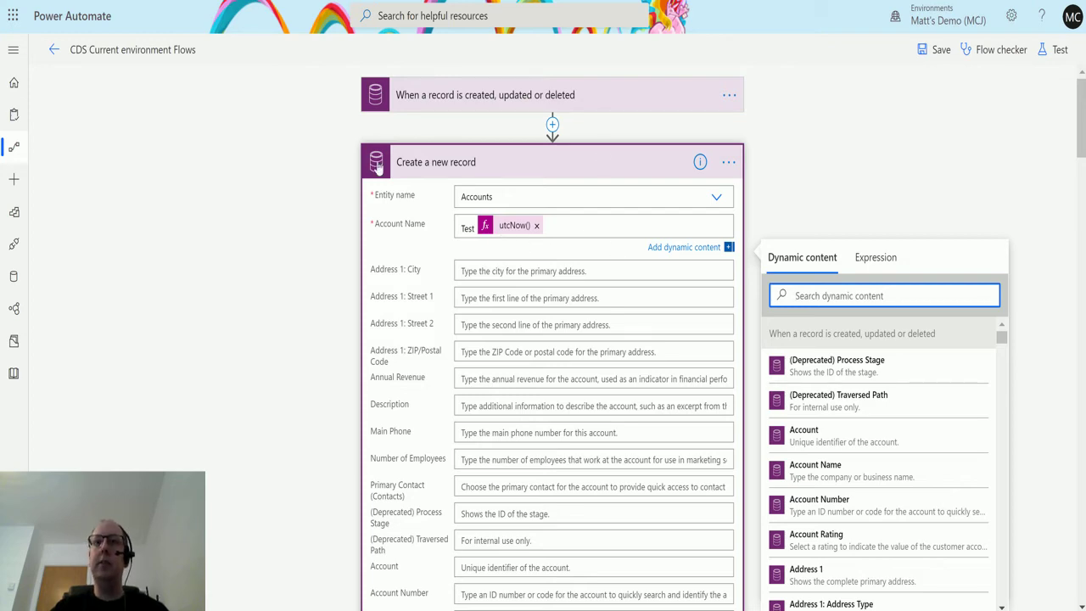
Step: Review the remaining fields, leaving Primary Contact empty and the dynamic content panel closed
scroll(592, 260, "down", 2)
scroll(591, 260, "down", 1)
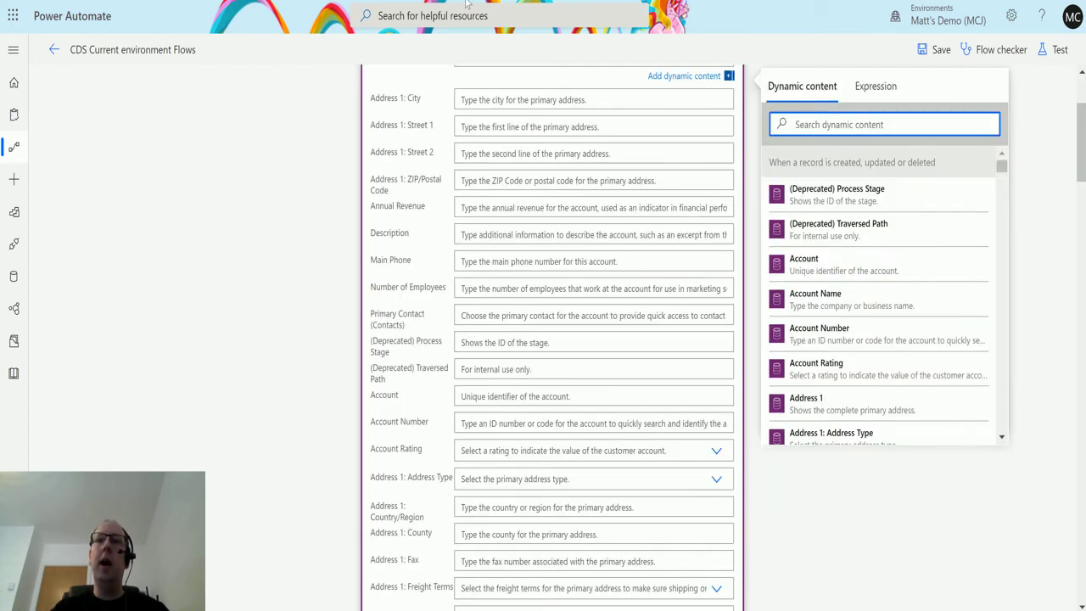
scroll(543, 221, "up", 1)
scroll(560, 246, "down", 3)
scroll(563, 257, "down", 15)
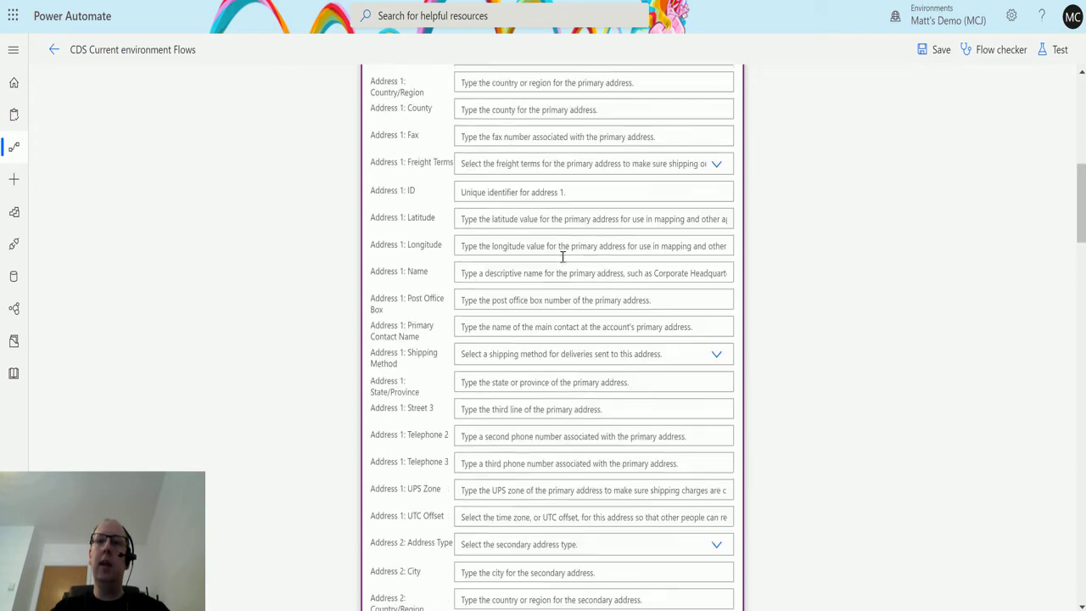
scroll(563, 281, "down", 3)
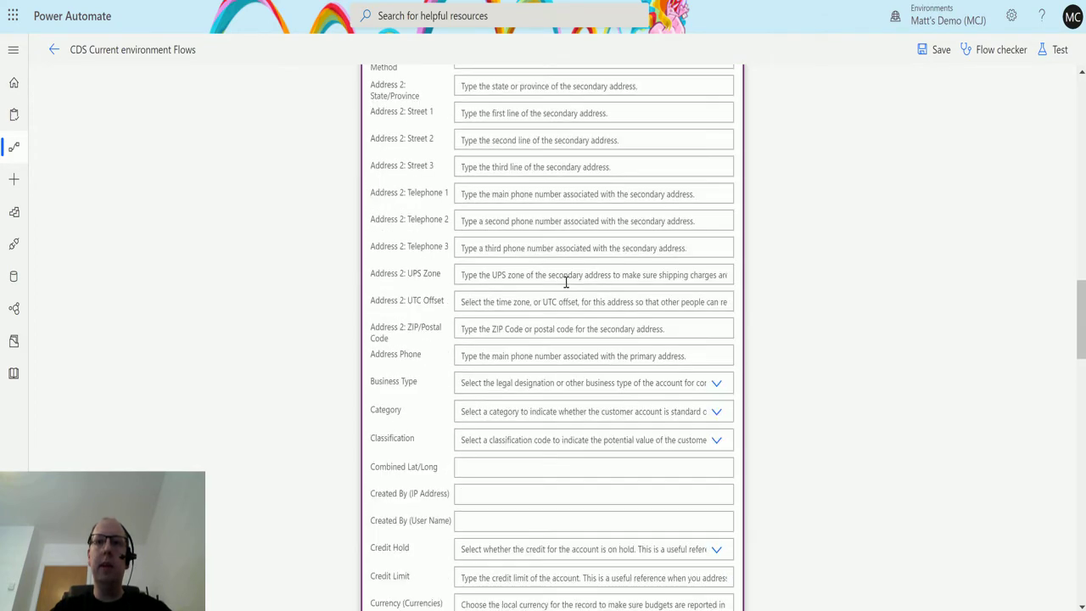
scroll(562, 281, "up", 20)
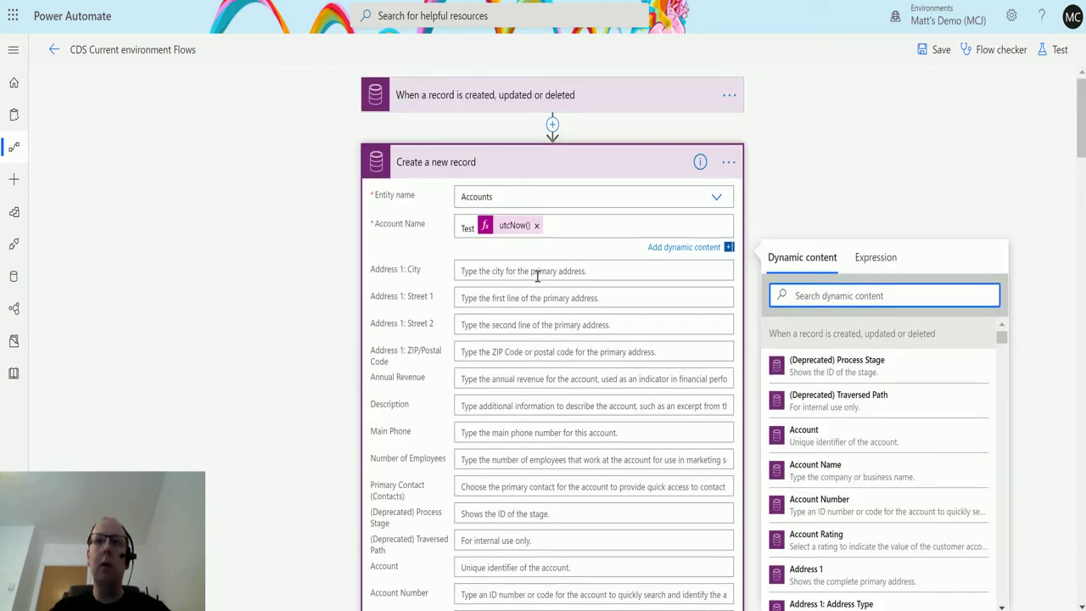
left_click(515, 490)
scroll(586, 441, "down", 1)
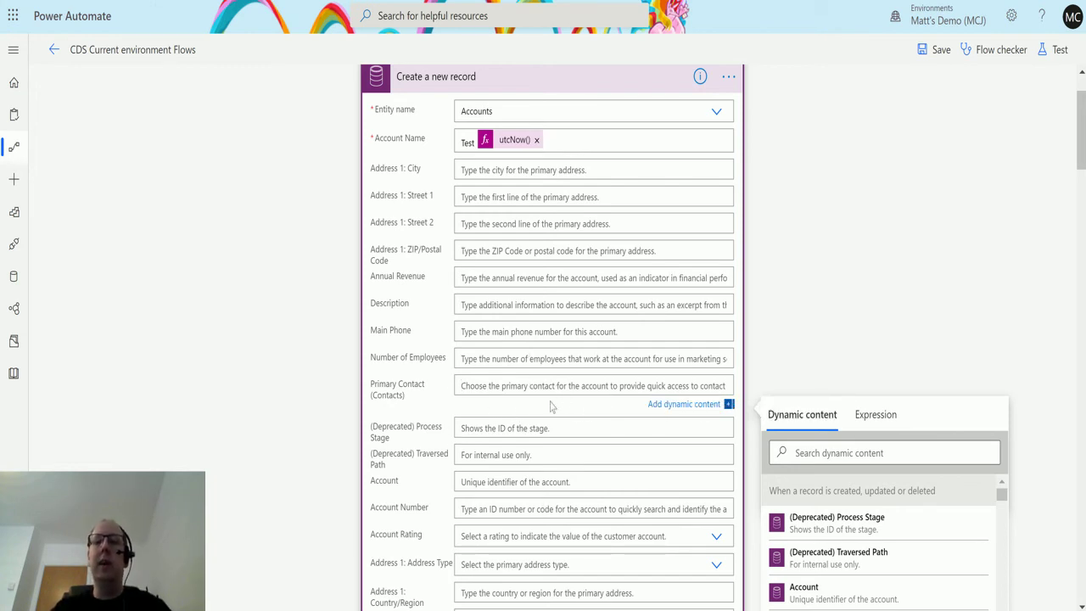
scroll(661, 353, "up", 1)
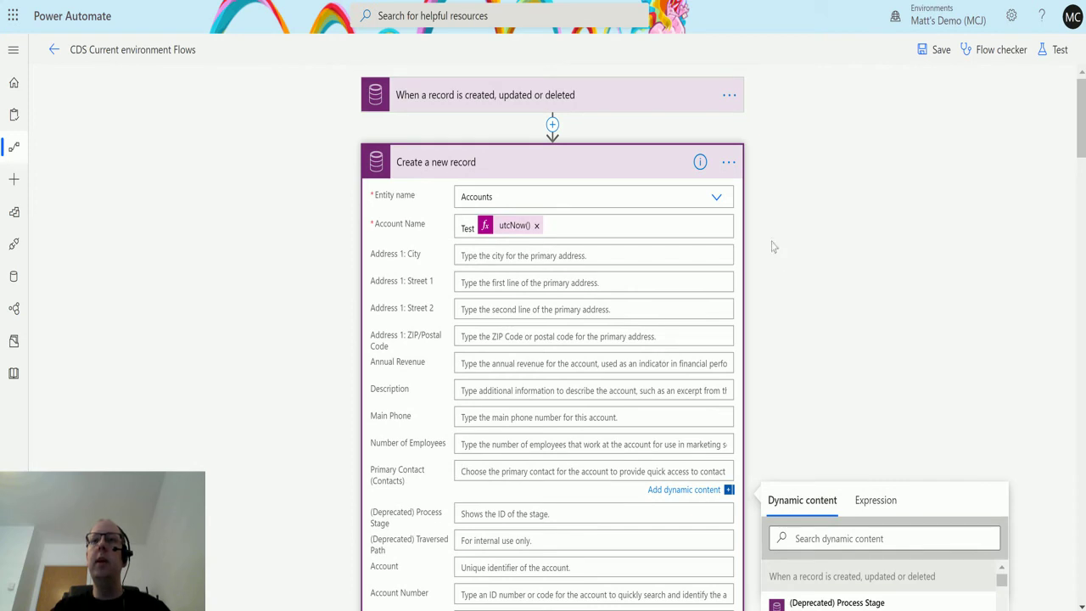
left_click(351, 224)
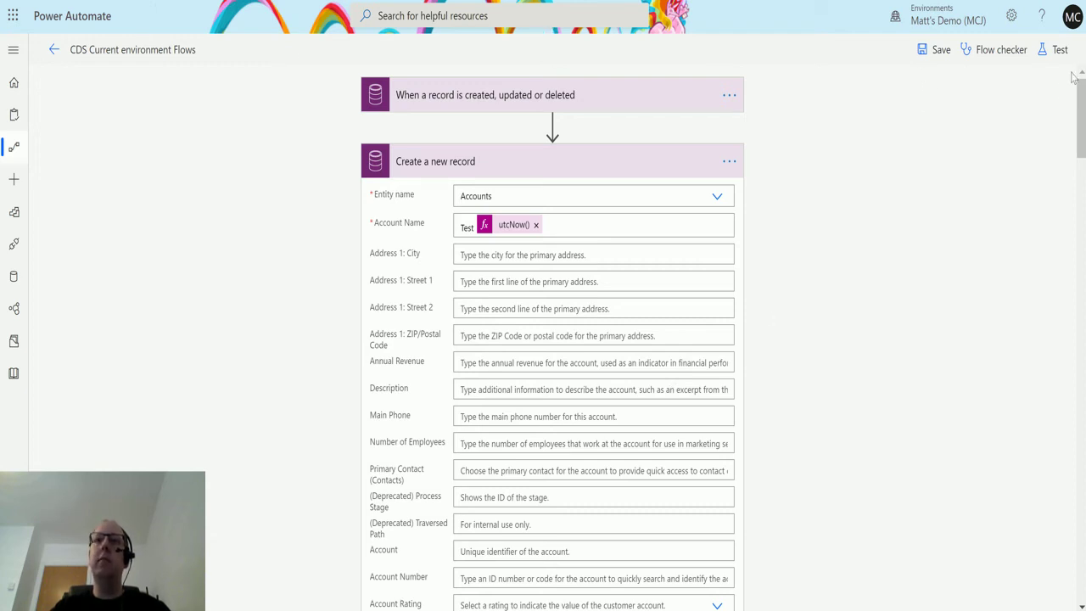
Step: Save the flow and start a test where you perform the trigger action yourself
left_click(1058, 50)
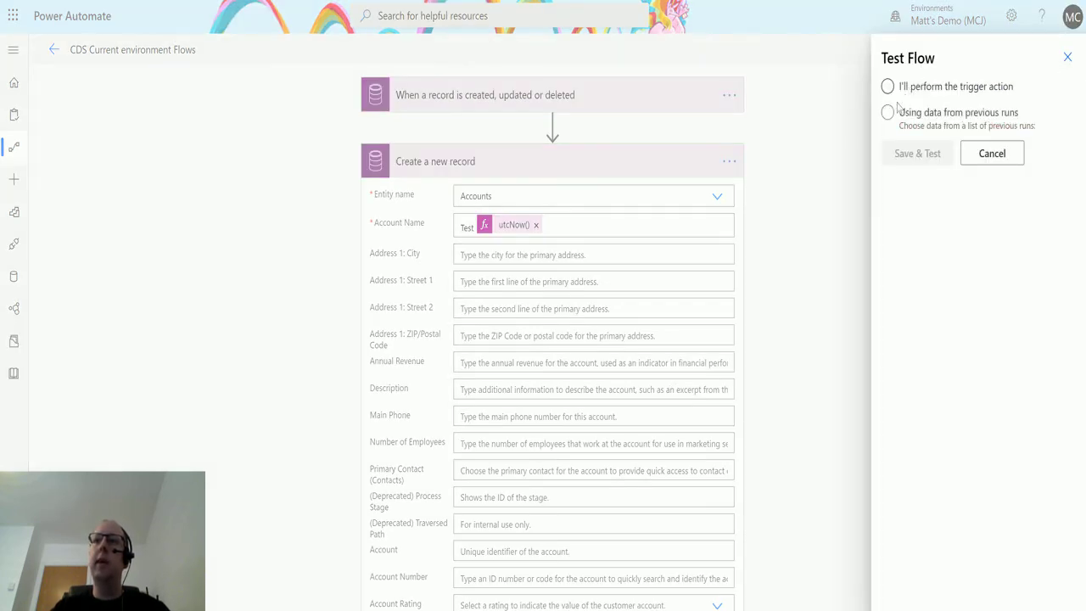
left_click(888, 87)
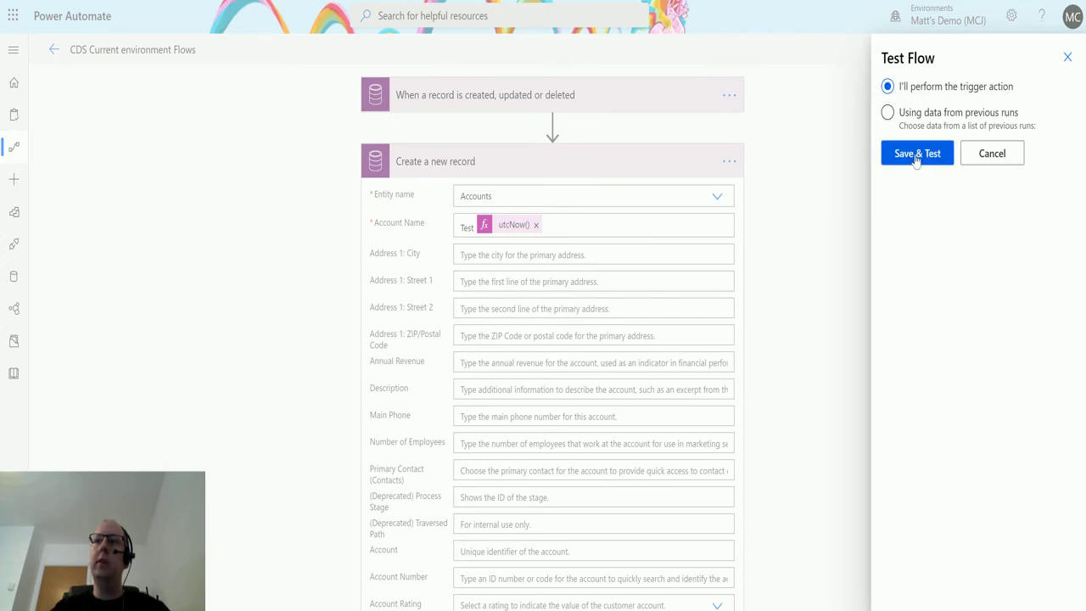
left_click(916, 153)
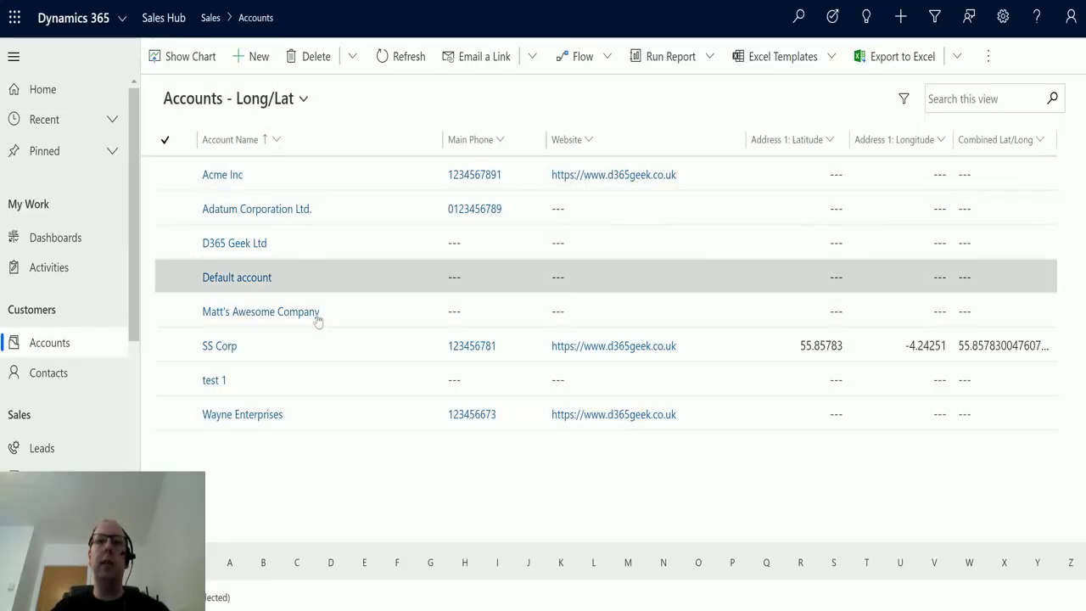
Step: Give the account below Default account a main phone number, then save and close it
left_click(279, 311)
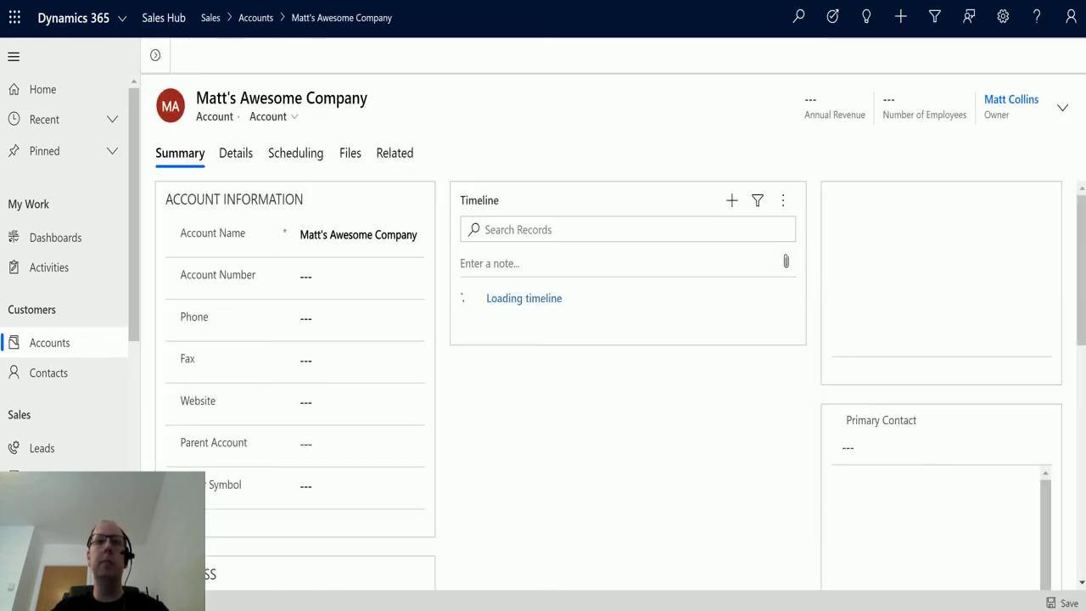
left_click(354, 316)
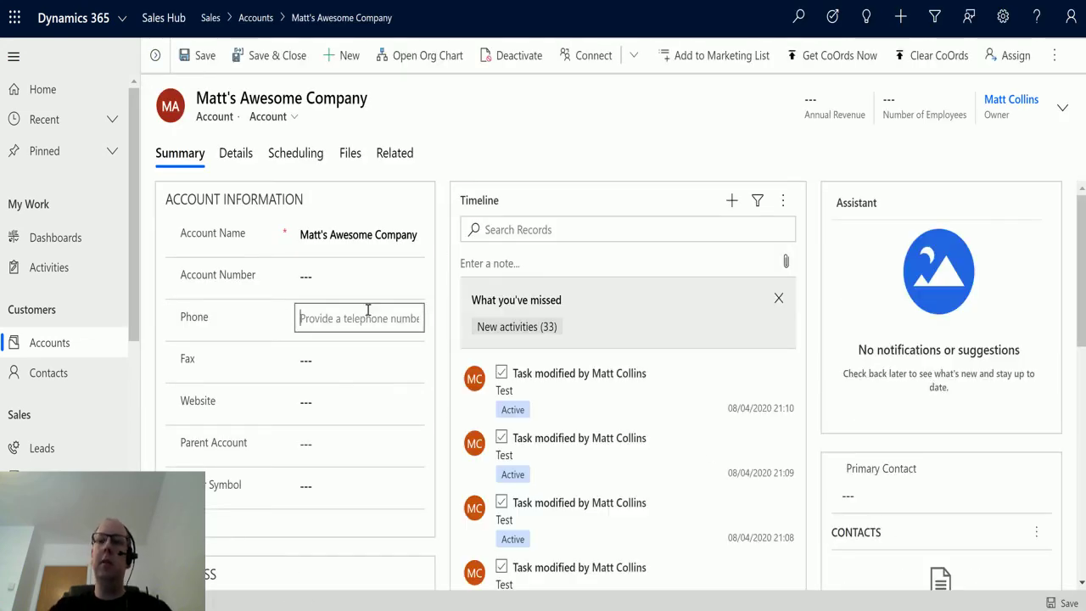
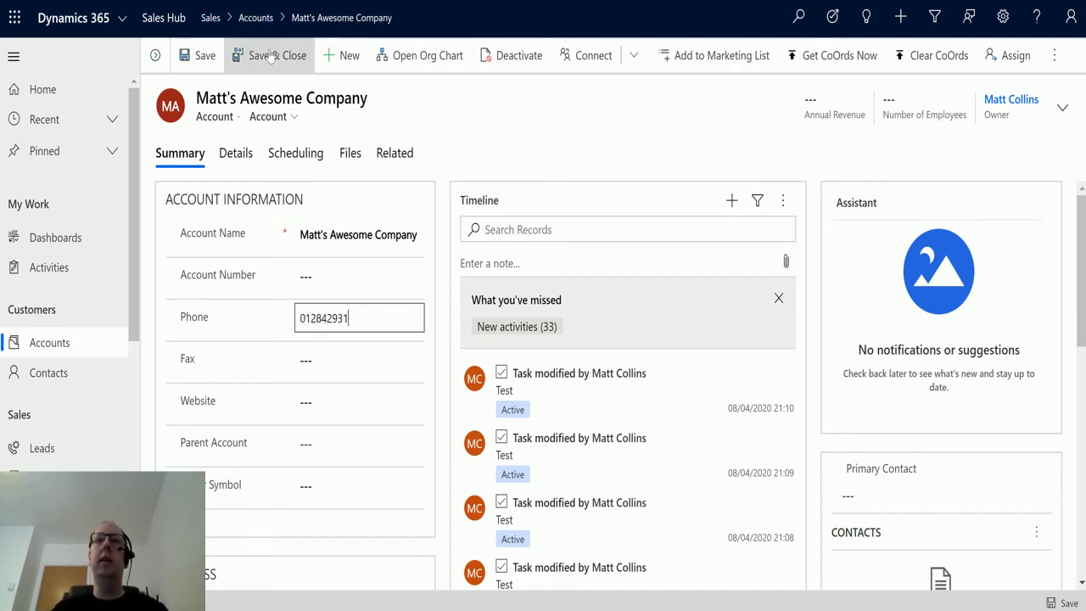
left_click(270, 55)
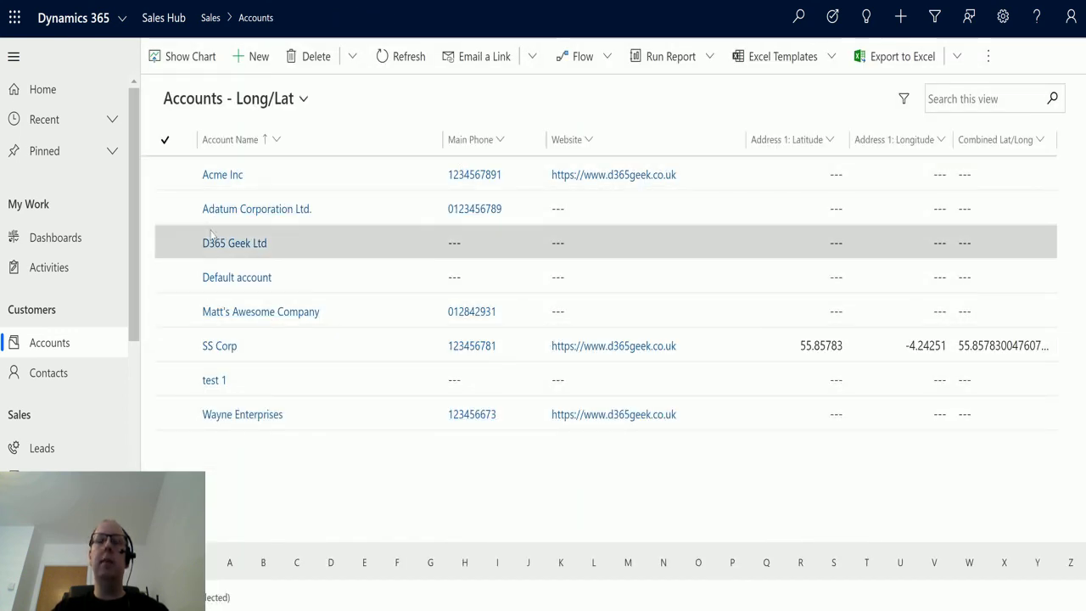
Step: Refresh the accounts list and open the new 'Test 2020-04-14T15:47:44.0830160Z' account
left_click(416, 75)
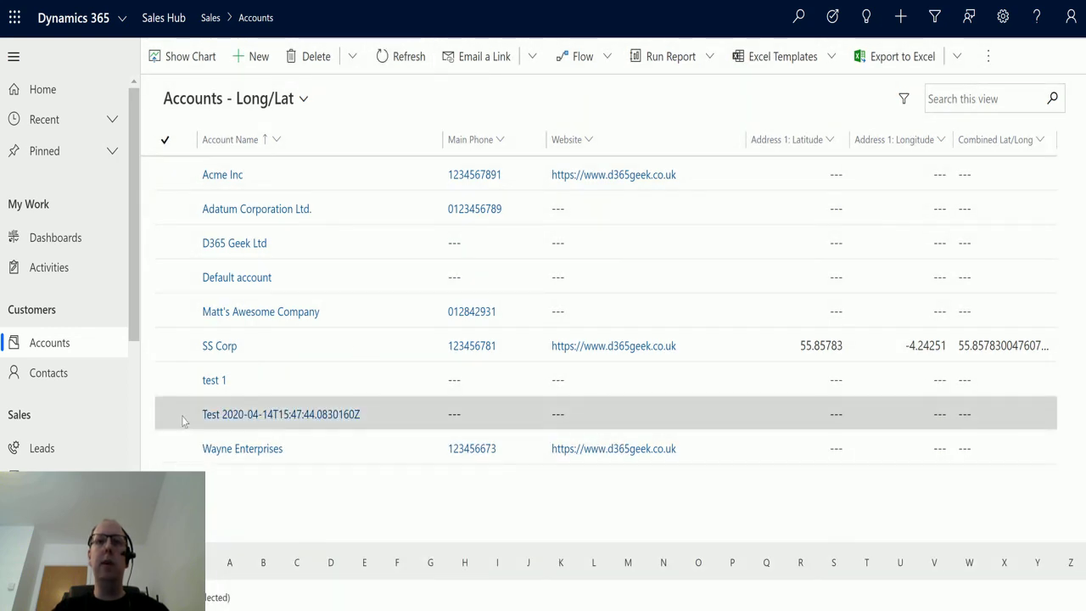
left_click(280, 415)
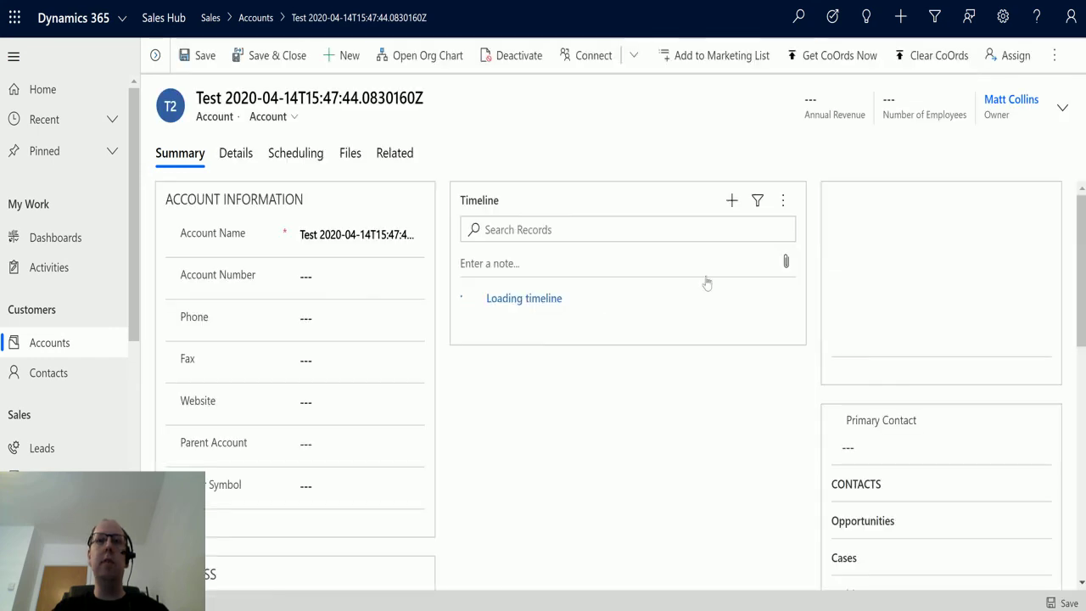
scroll(445, 386, "down", 2)
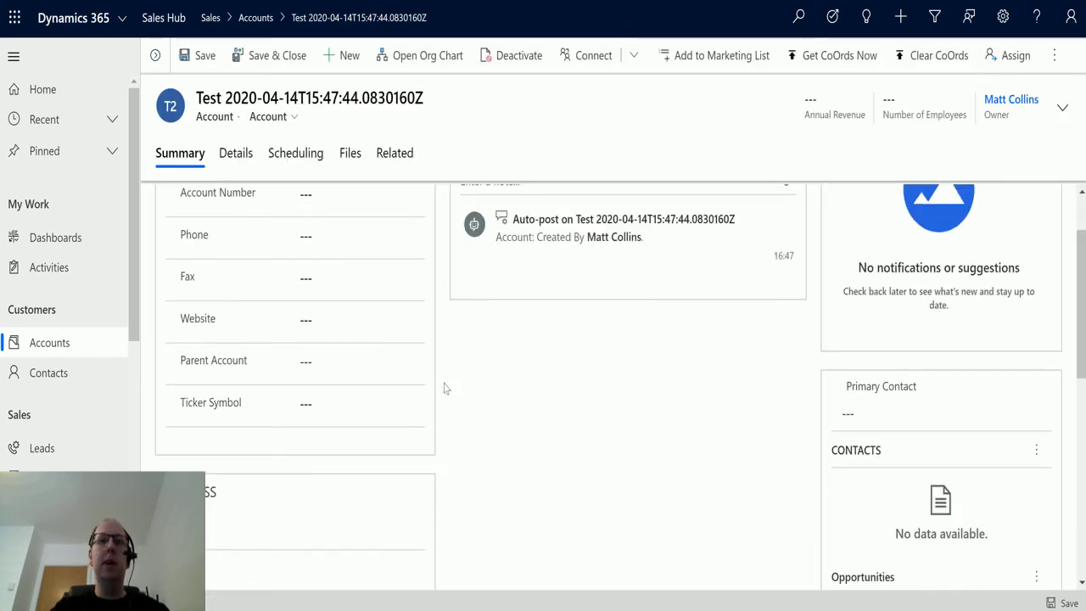
scroll(545, 279, "down", 2)
scroll(535, 286, "up", 3)
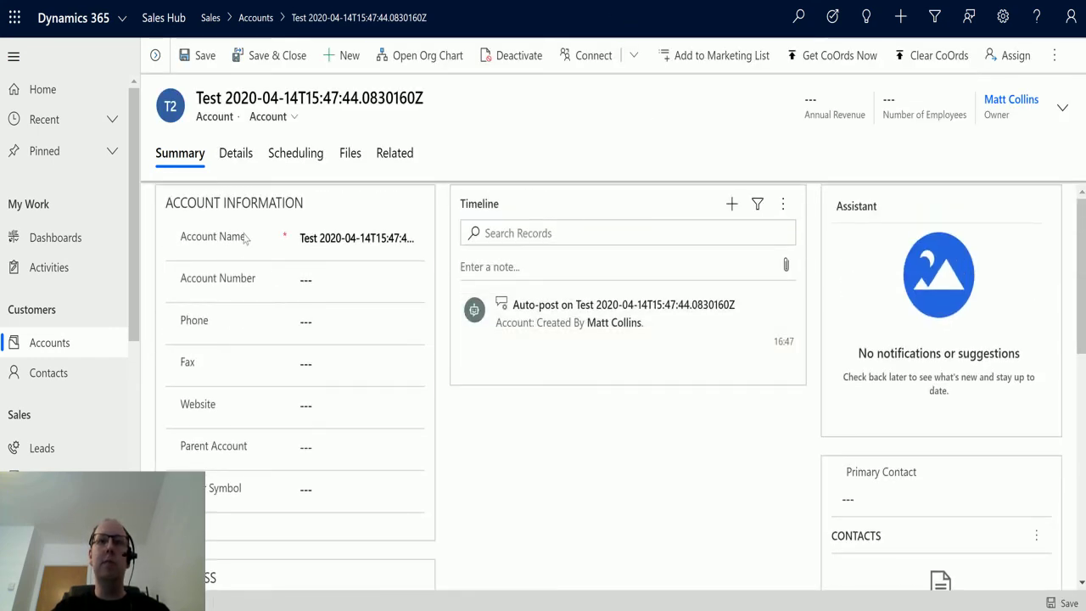
Step: Check the account's Details tab showing Industry Financial, then return to Summary
left_click(235, 153)
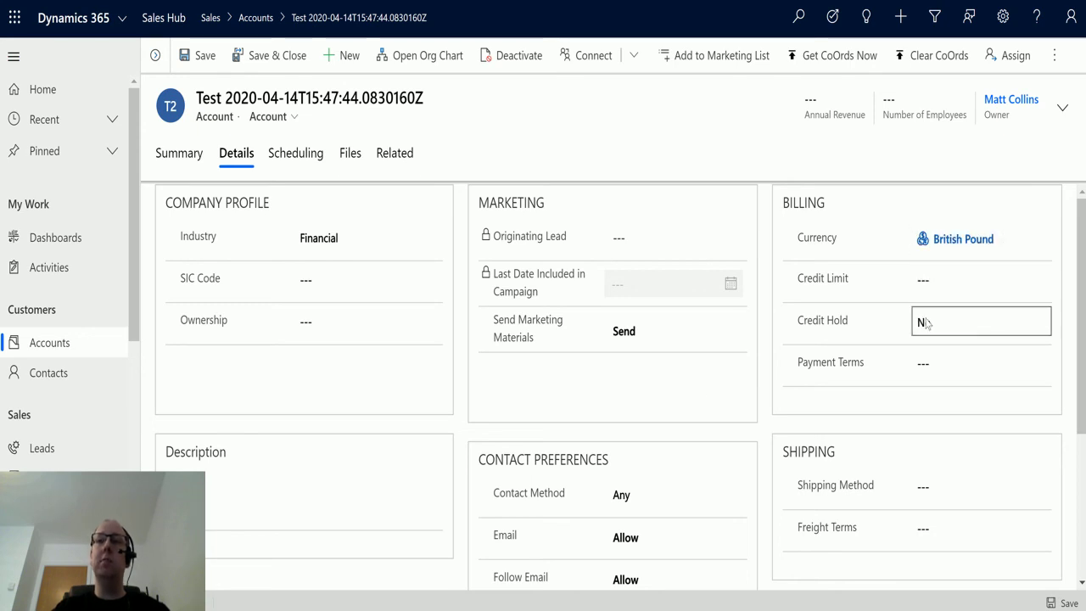
scroll(601, 353, "down", 2)
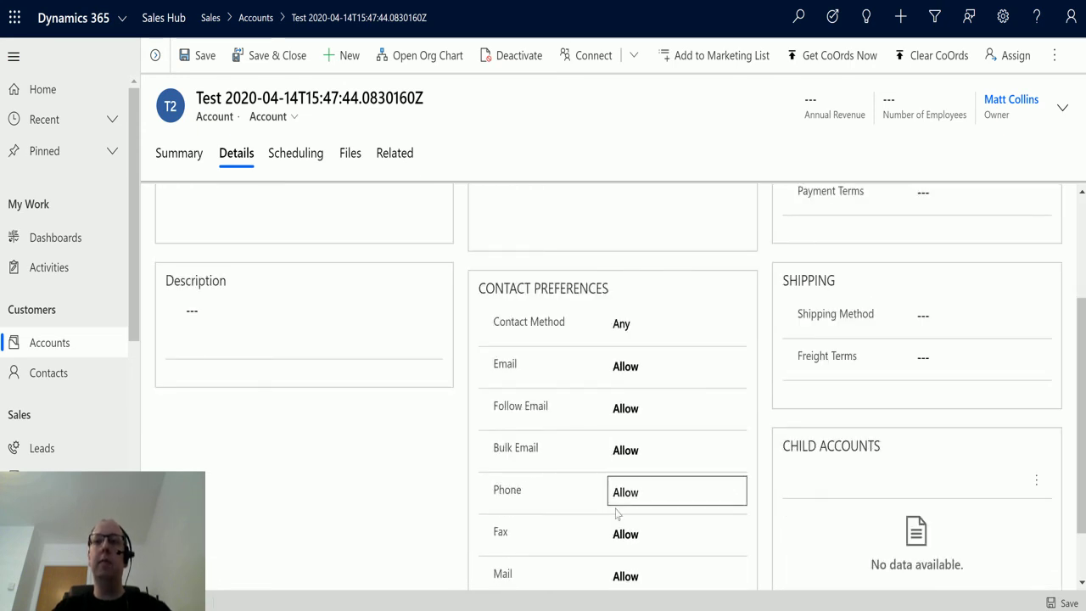
scroll(670, 387, "down", 1)
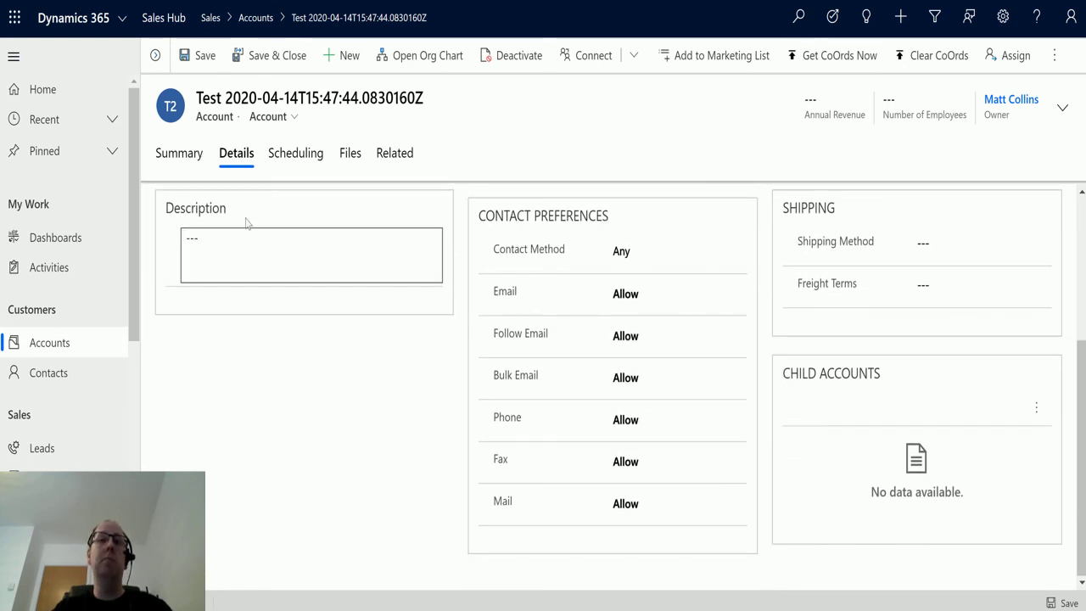
scroll(668, 325, "up", 2)
scroll(594, 352, "up", 1)
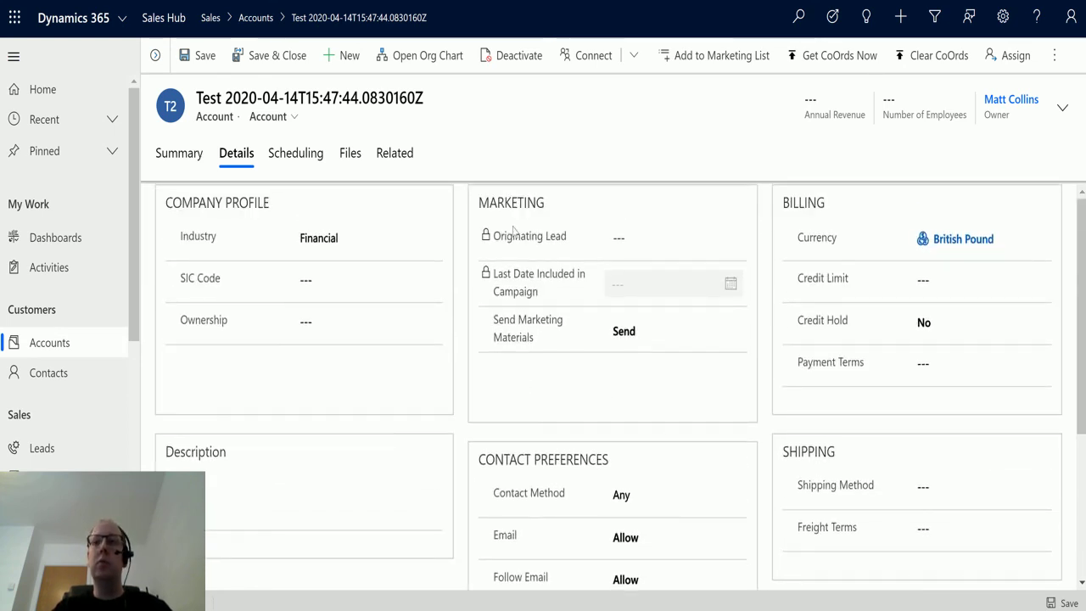
left_click(175, 154)
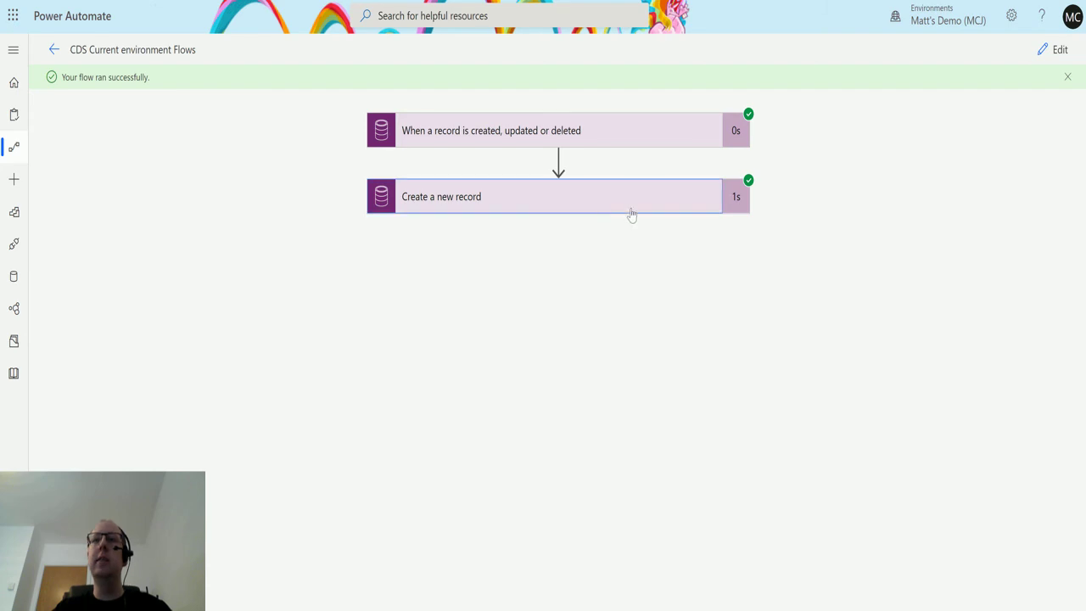
Step: Expand the run's Create a new record step and review its inputs, outputs and OData Id
left_click(629, 212)
scroll(507, 258, "down", 2)
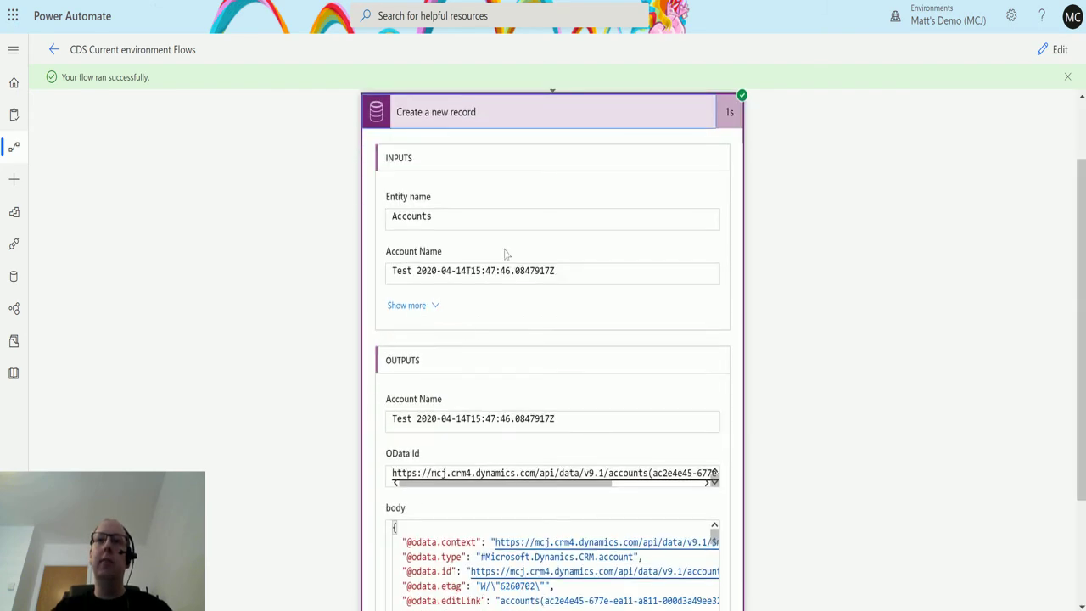
scroll(812, 427, "down", 3)
scroll(830, 429, "up", 3)
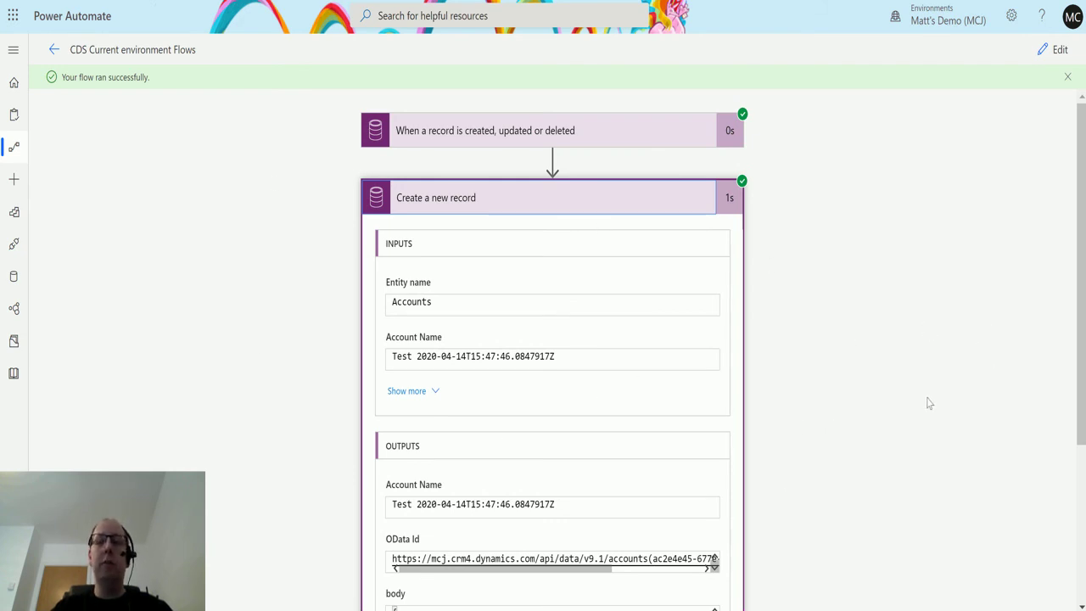
scroll(796, 405, "down", 1)
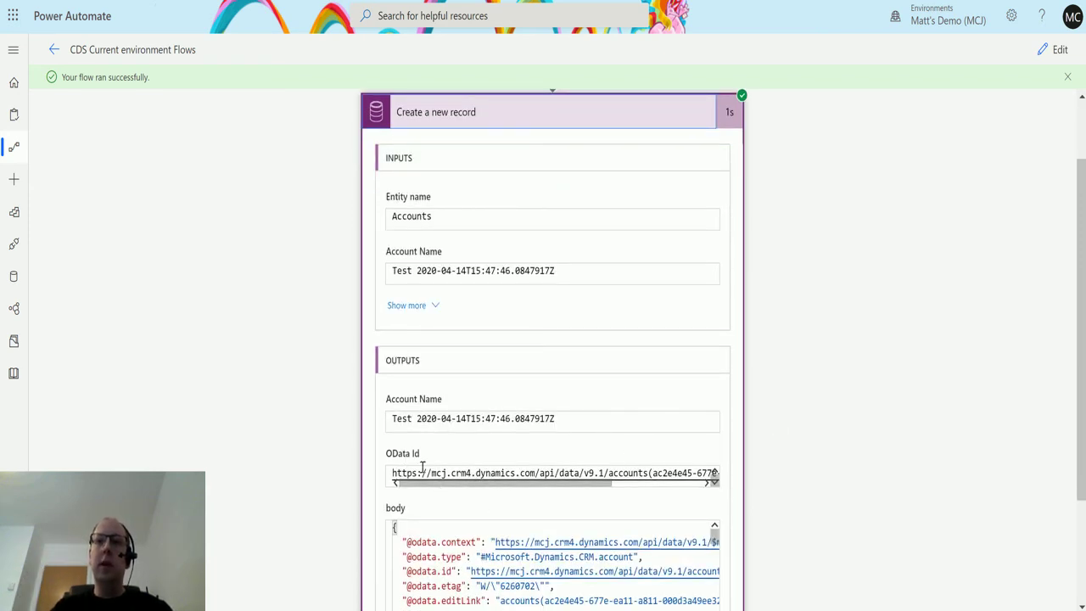
left_click_drag(587, 483, 620, 498)
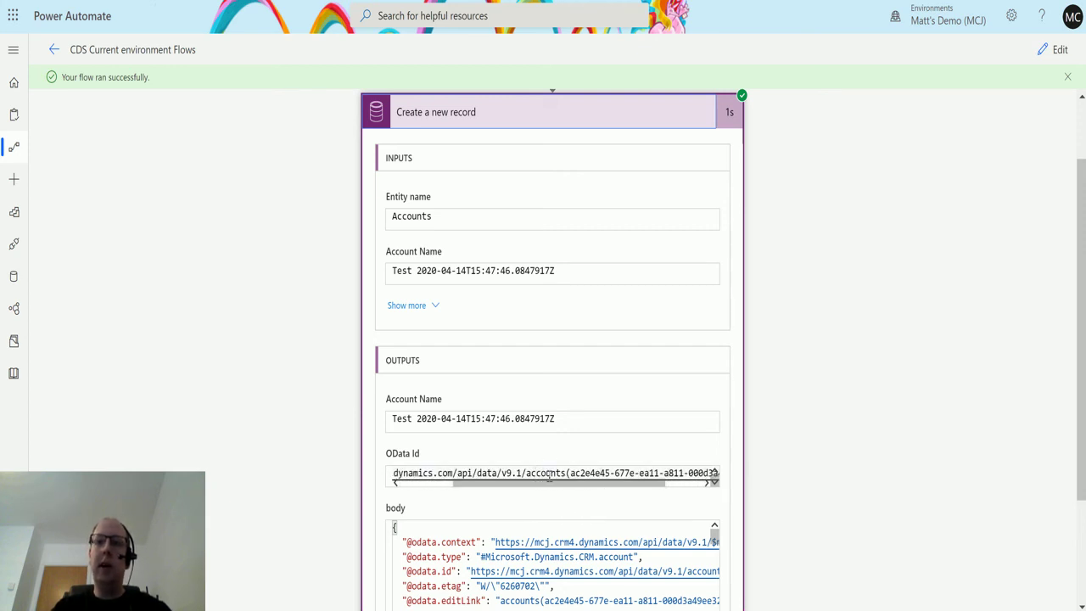
left_click_drag(588, 487, 630, 495)
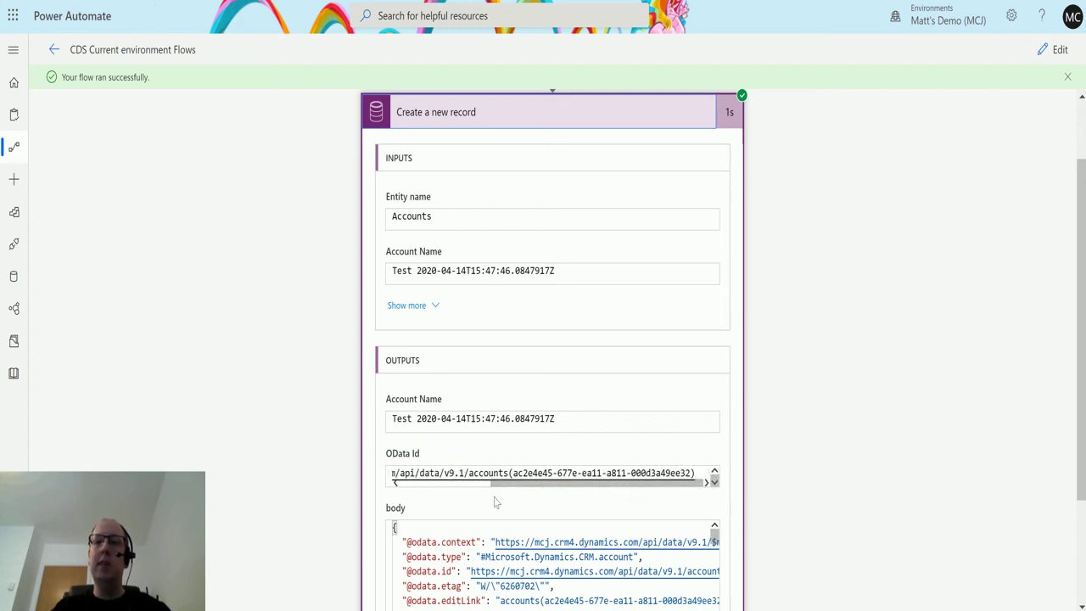
left_click_drag(551, 484, 535, 486)
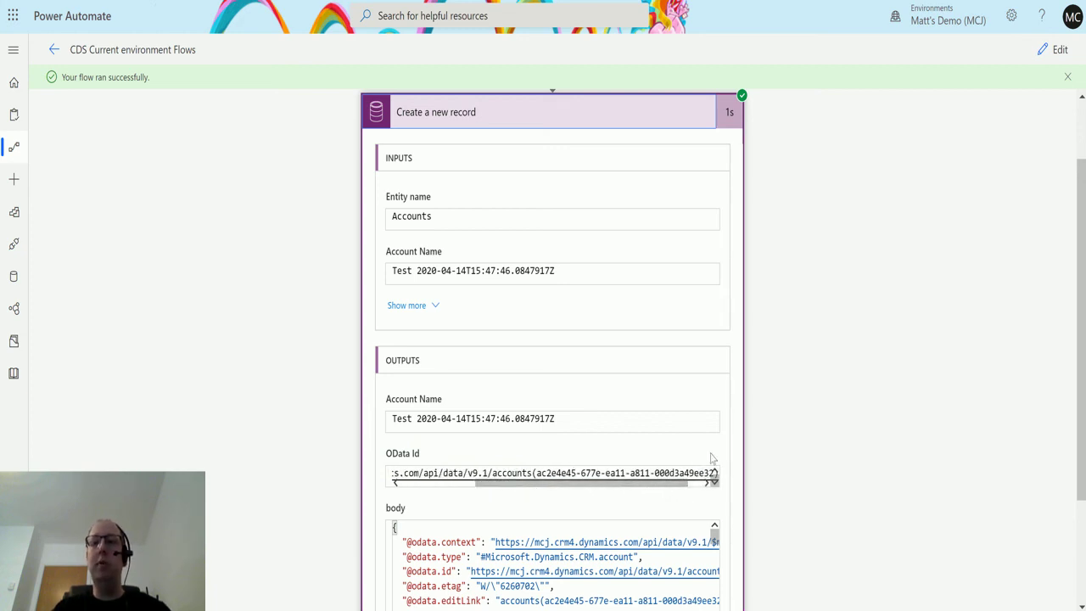
left_click_drag(679, 490, 530, 499)
scroll(749, 407, "up", 1)
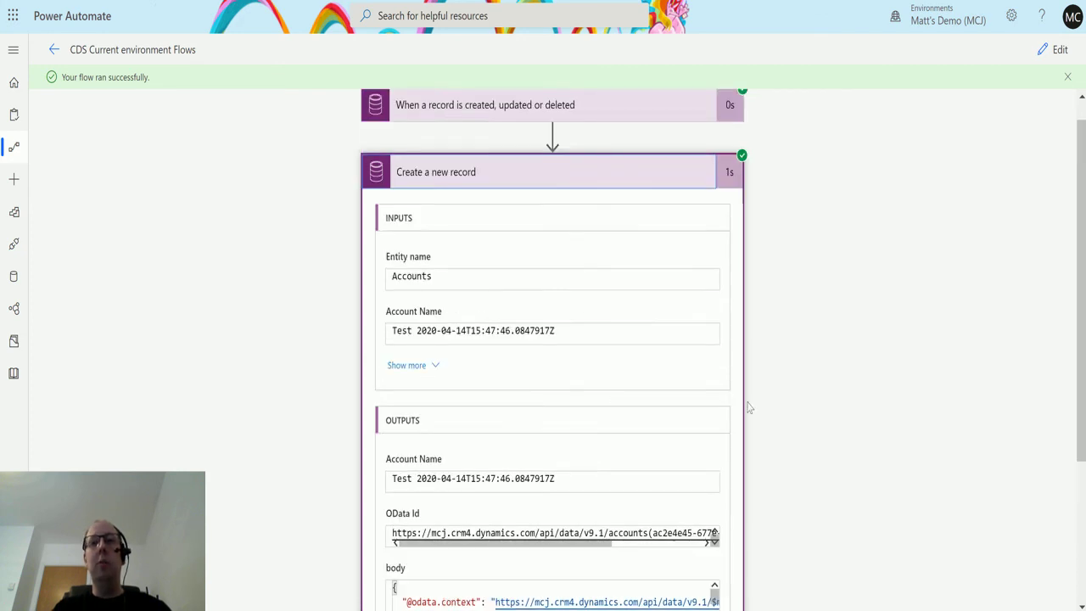